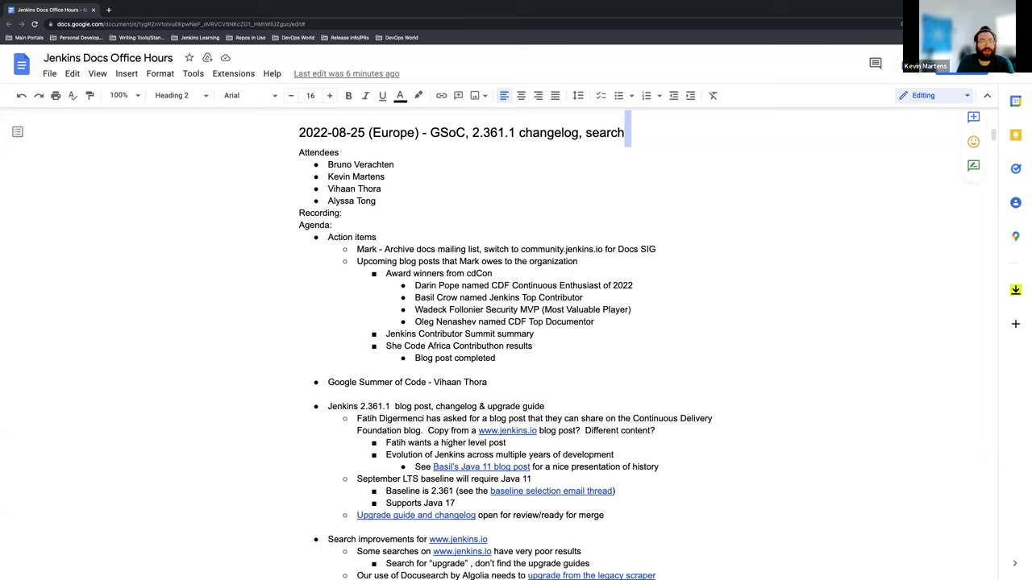
- Remove the first attendee and its bullet from the 2022-08-25 meeting's attendee list
drag(395, 165, 327, 164)
key(BackSpace)
key(BackSpace)
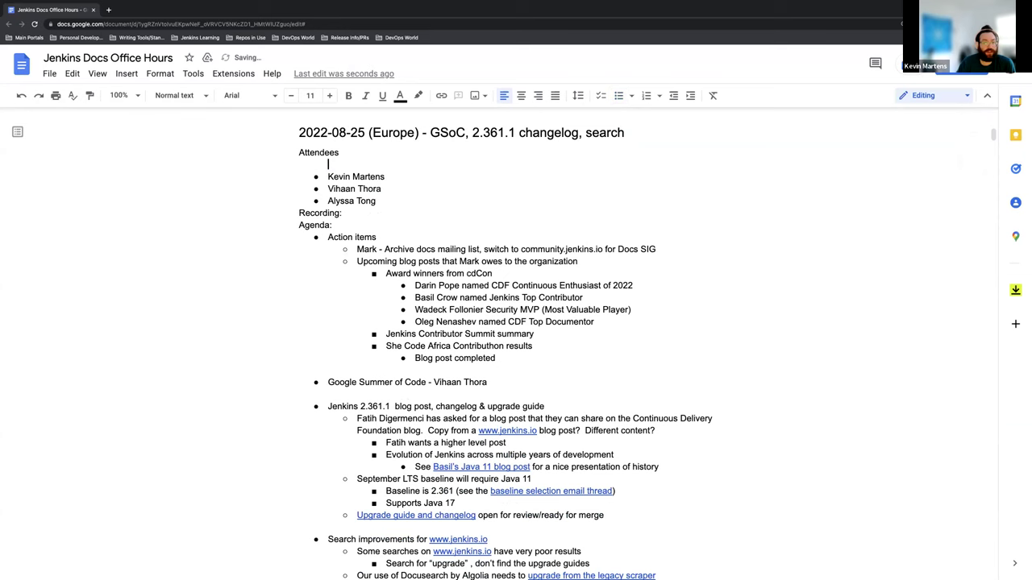
- Review the 2022-08-25 meeting's agenda from the action items through the Hacktoberfest documentation contributions
scroll(392, 144, down, 3)
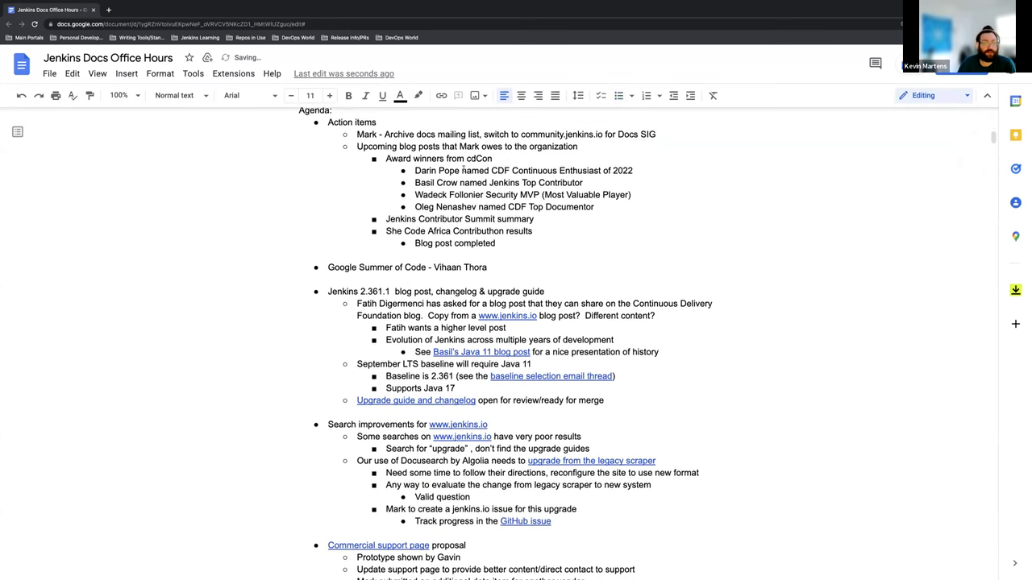
scroll(486, 277, down, 1)
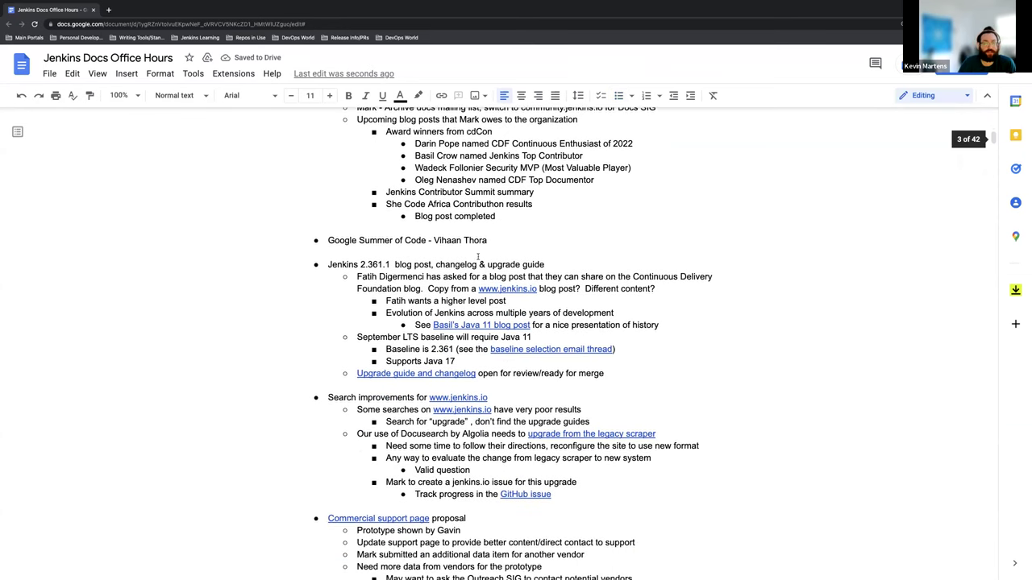
scroll(463, 240, down, 2)
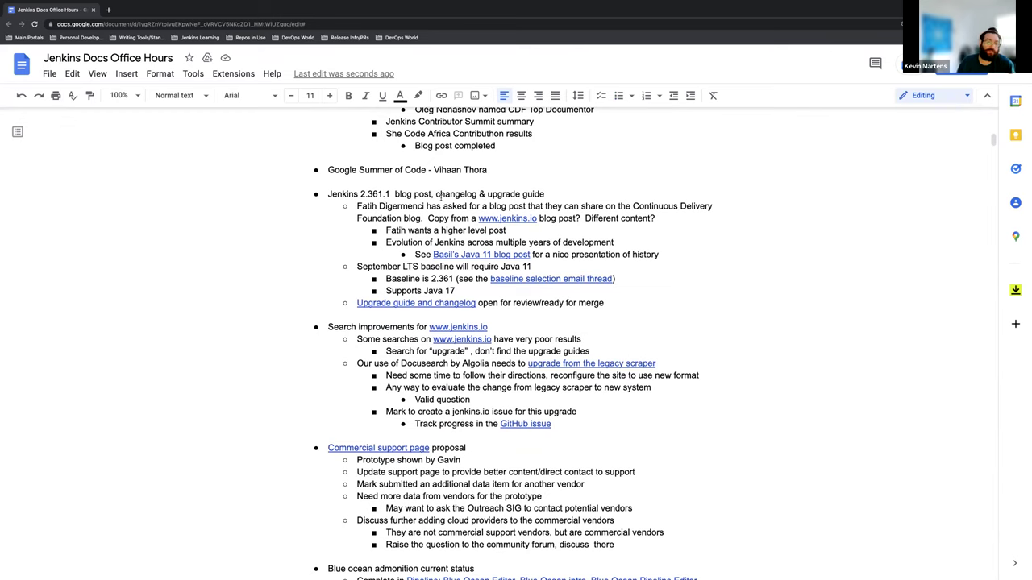
scroll(435, 208, down, 3)
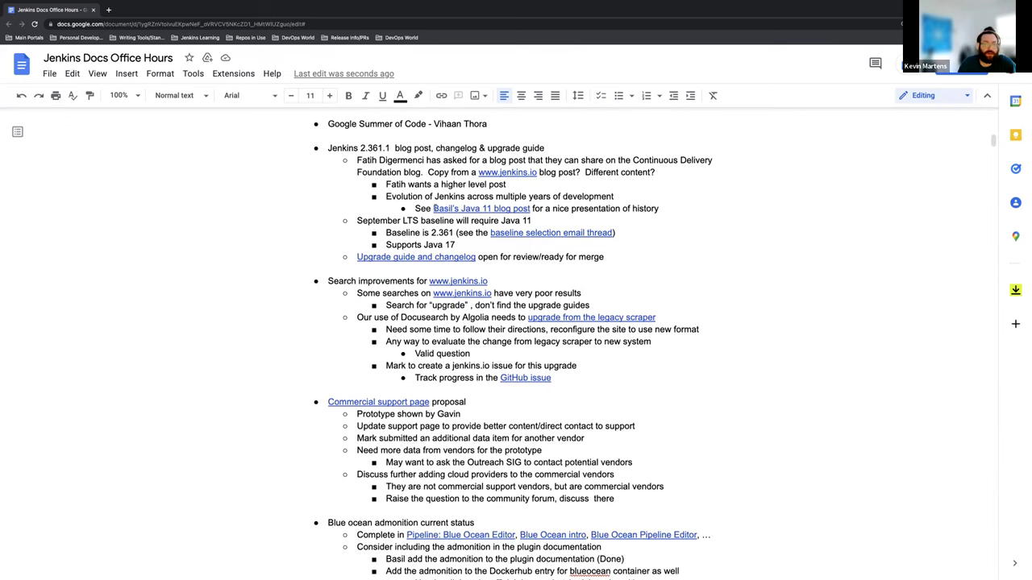
scroll(447, 222, down, 2)
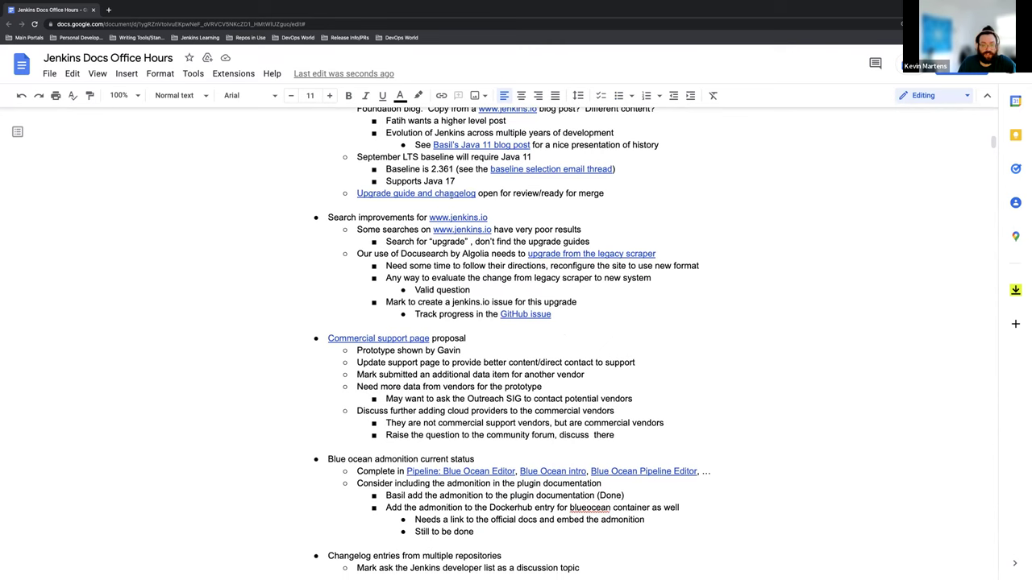
scroll(450, 203, down, 2)
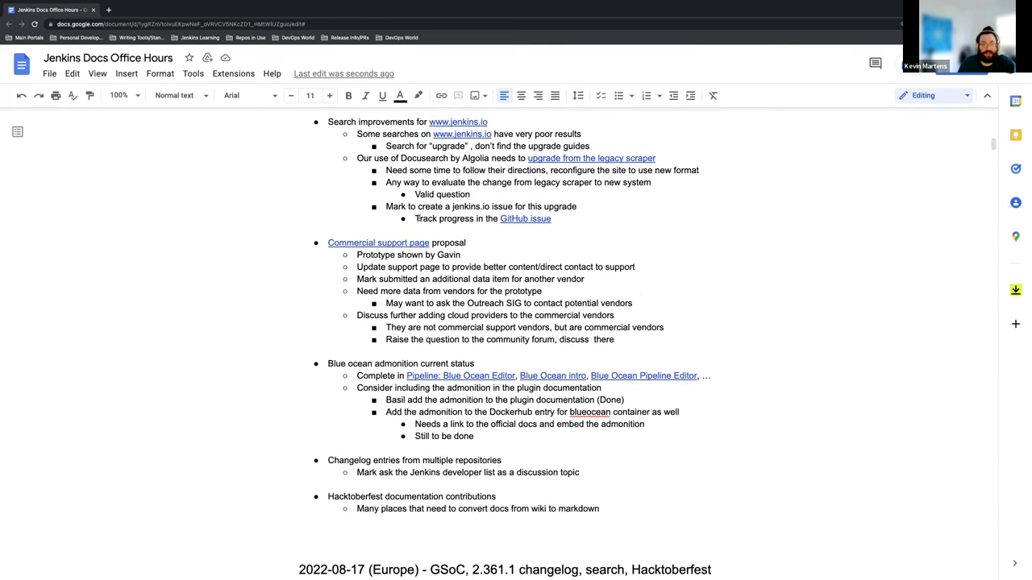
scroll(407, 238, down, 2)
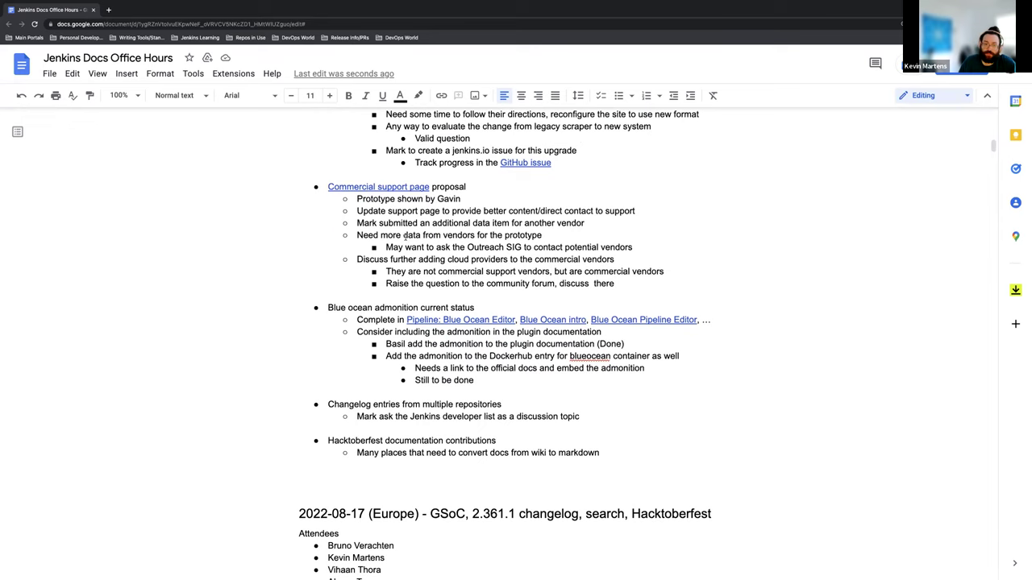
scroll(464, 239, down, 2)
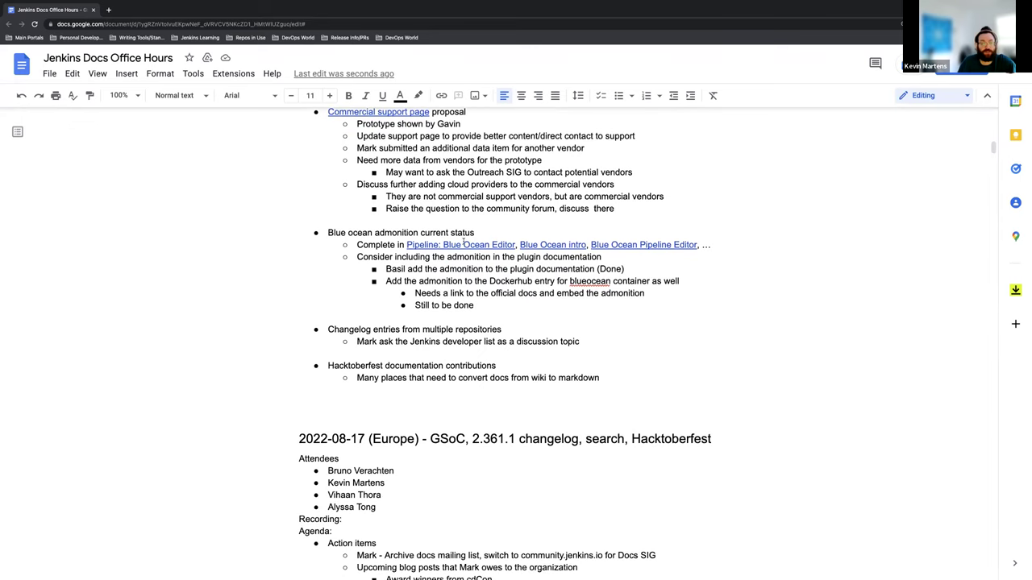
scroll(440, 274, down, 1)
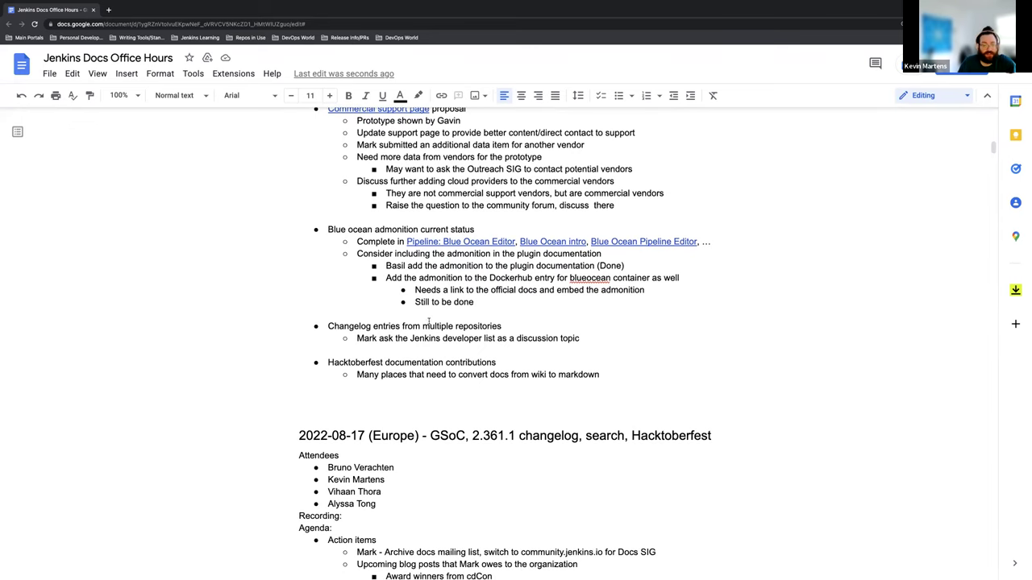
scroll(426, 339, down, 1)
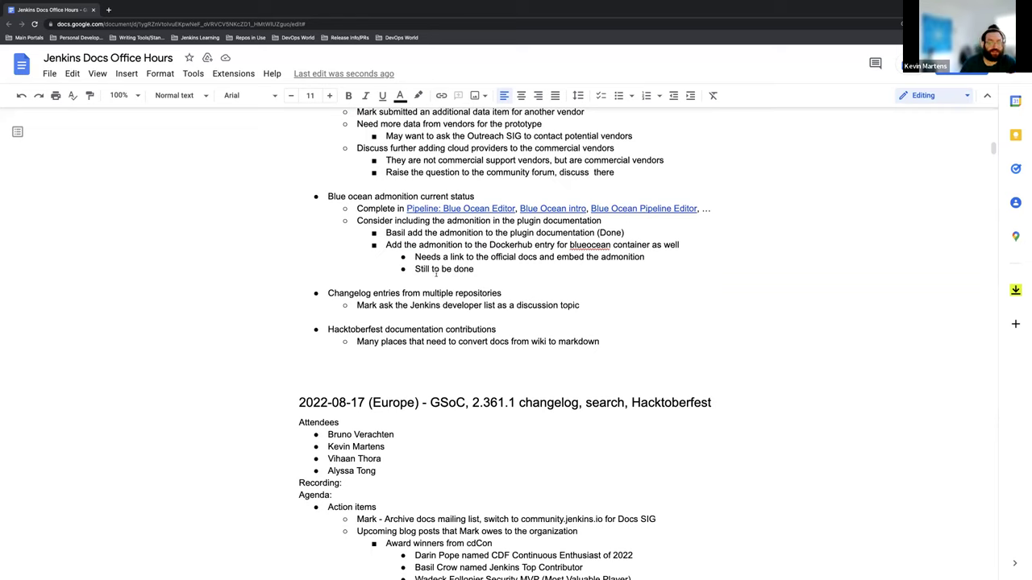
scroll(436, 273, up, 5)
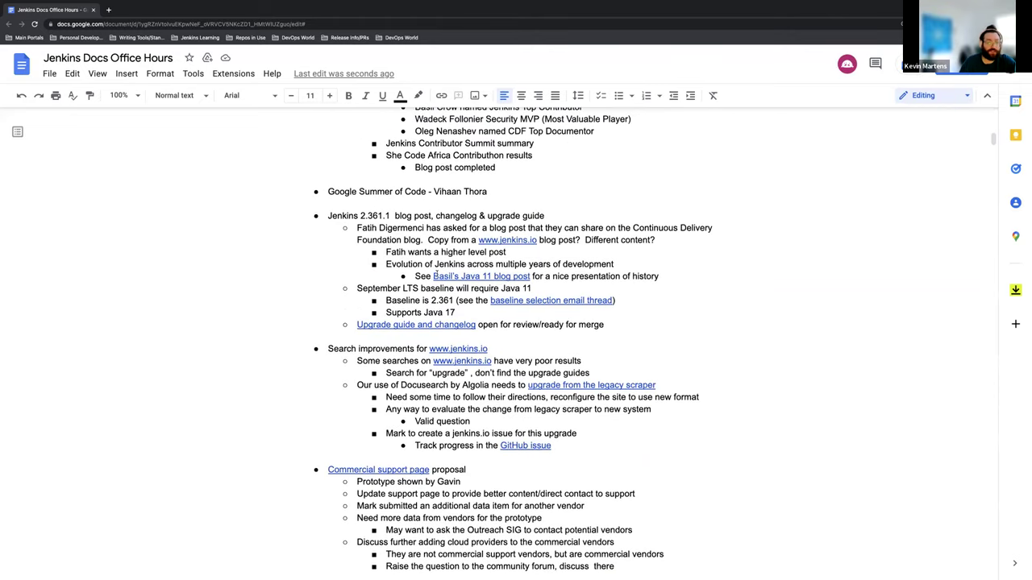
scroll(435, 275, up, 4)
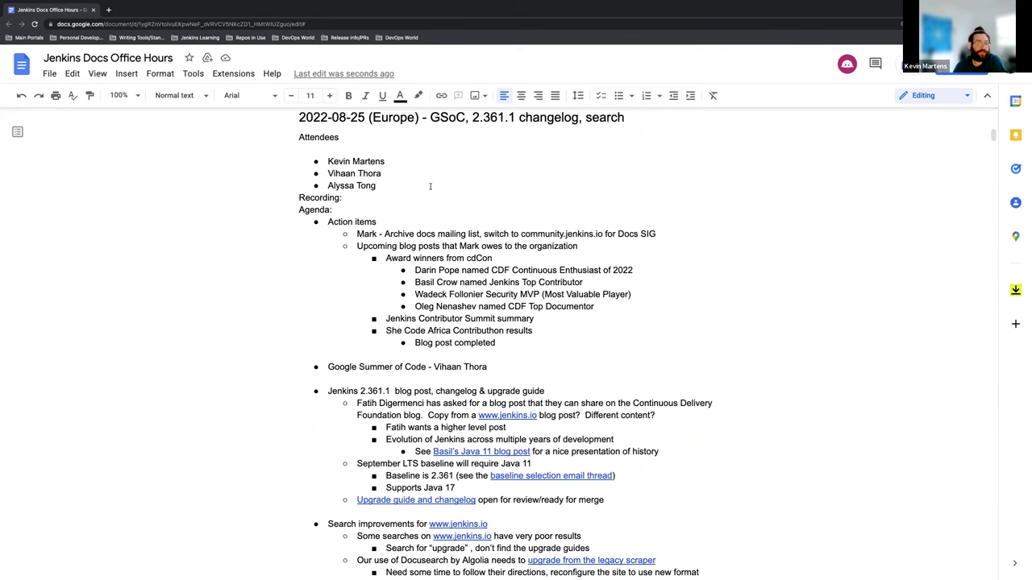
- Add a sub-item reading "Working on completing" under the Google Summer of Code agenda item
scroll(423, 194, down, 2)
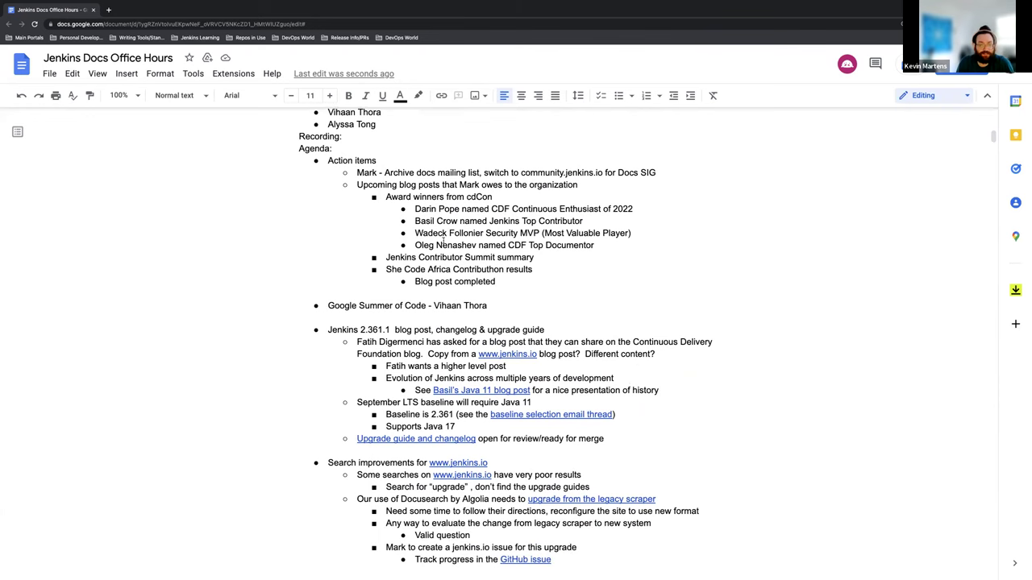
scroll(438, 231, down, 1)
scroll(435, 230, down, 1)
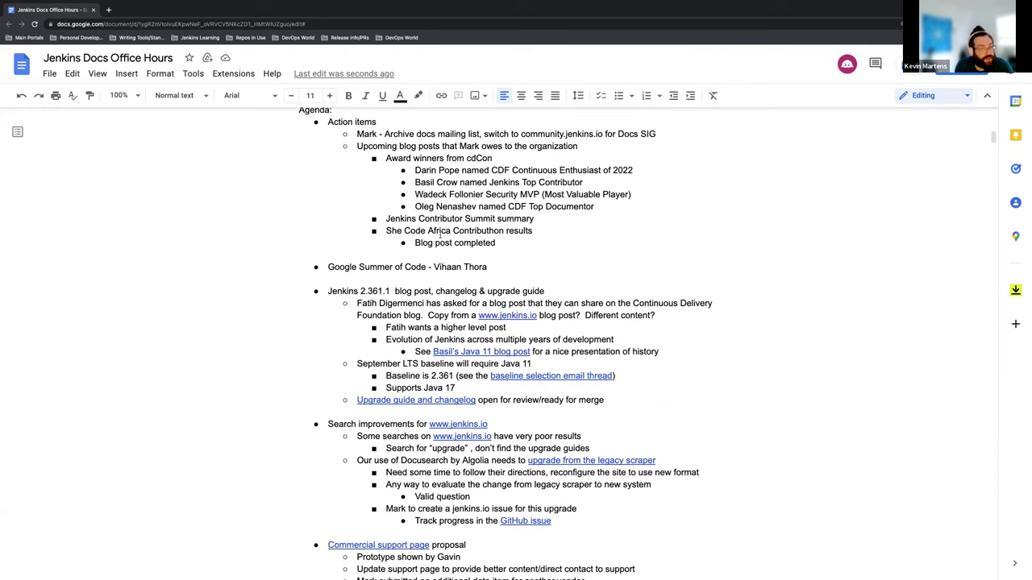
scroll(413, 226, down, 1)
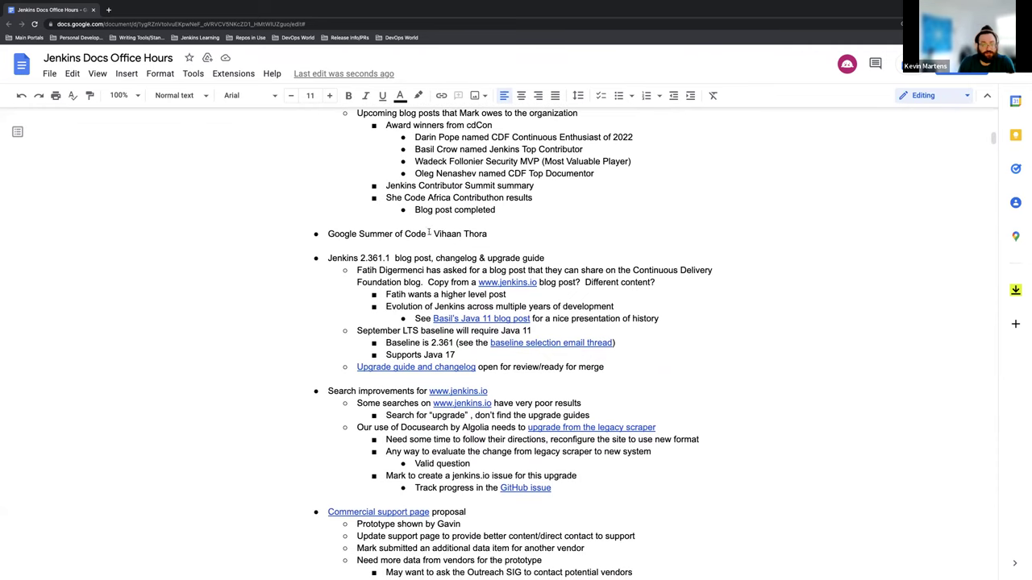
click(495, 234)
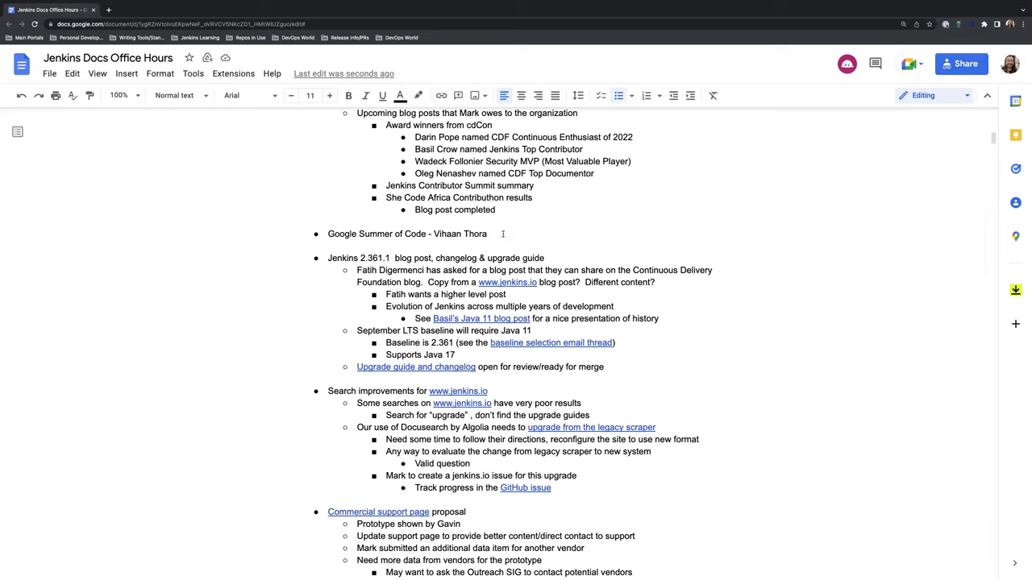
key(Return)
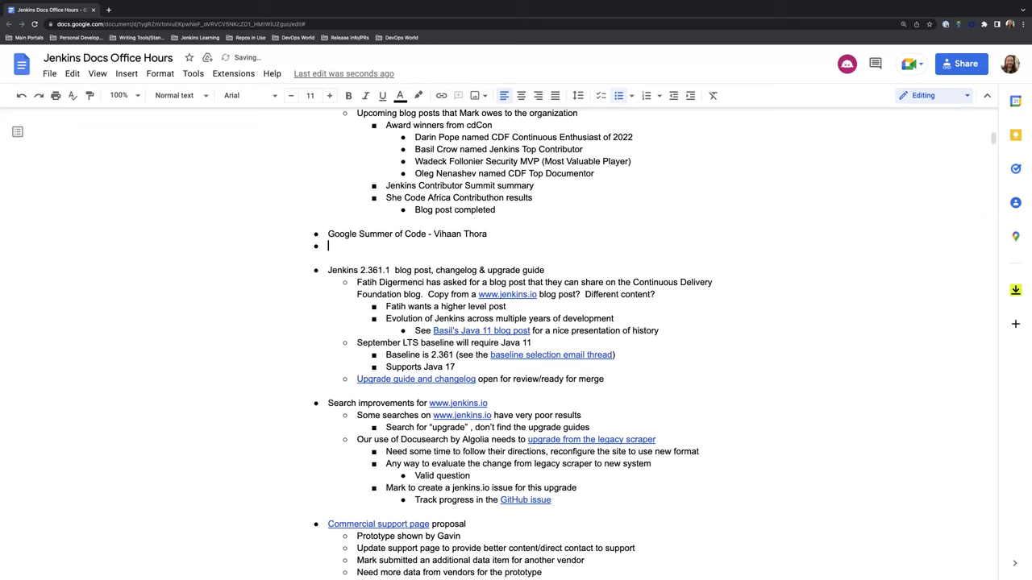
key(Tab)
text(Working on completing)
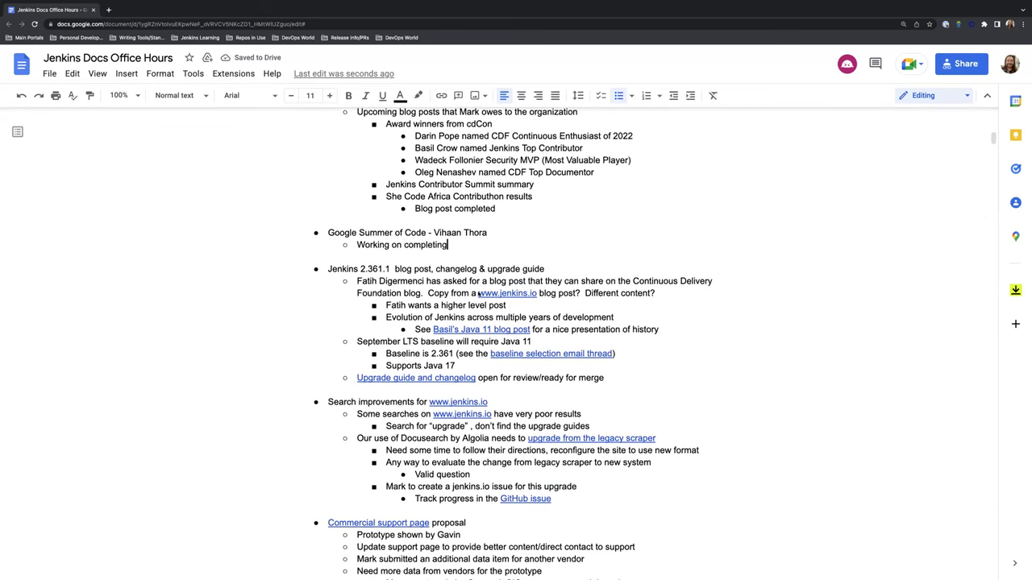
- Replace the Google Summer of Code sub-item's text with "Test completed, other tests will be completed towards end of the week"
drag(448, 244, 356, 245)
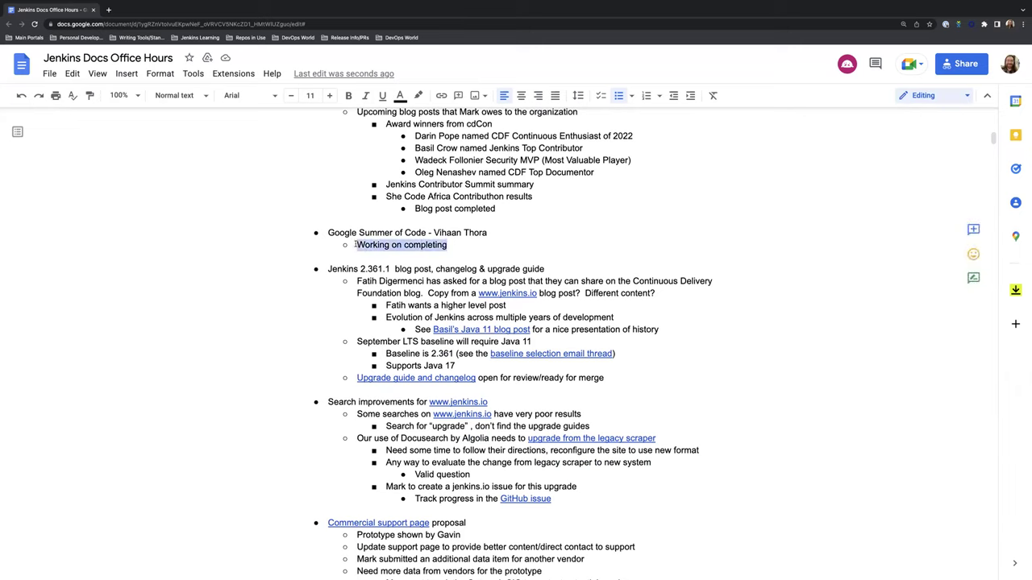
text(Test com)
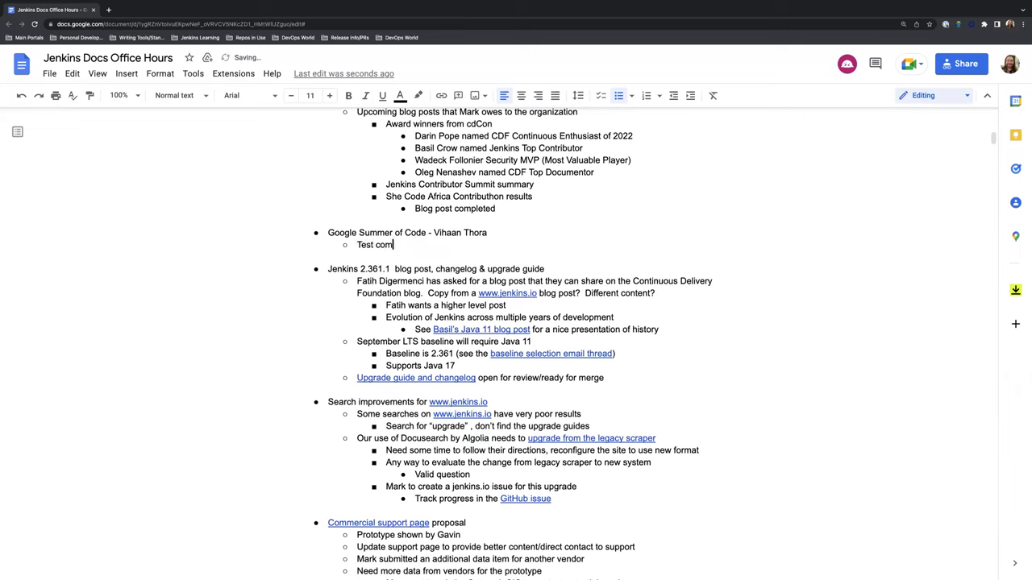
text(pleted, other test)
text(s a)
key(BackSpace)
key(BackSpace)
key(BackSpace)
text(swi)
key(BackSpace)
key(BackSpace)
key(BackSpace)
key(BackSpace)
text(s will be completed)
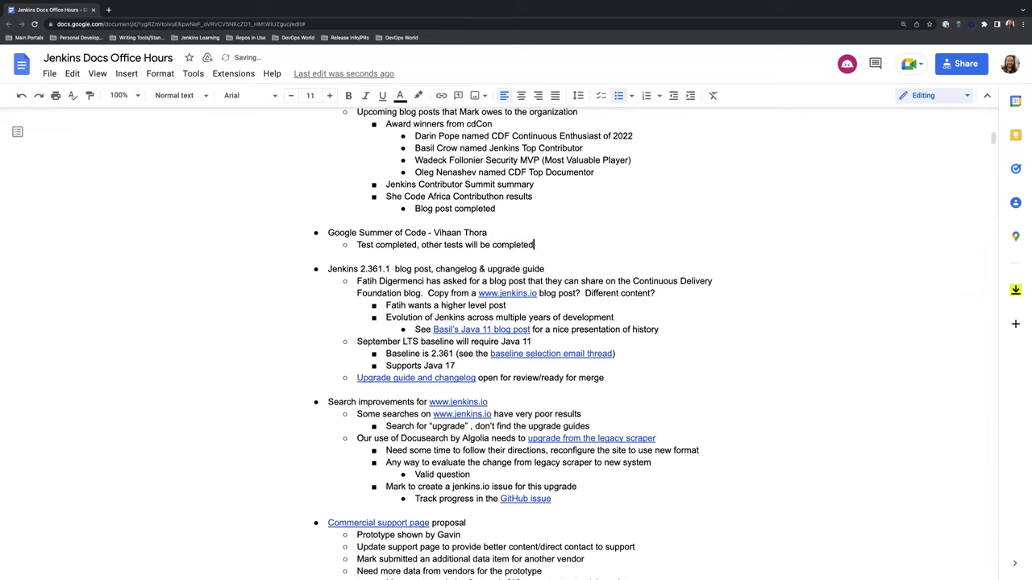
text( towards end of the week)
- Add two more sub-items under Google Summer of Code: "Clean up may adjust content" and "Examples of plugin usage"
key(Return)
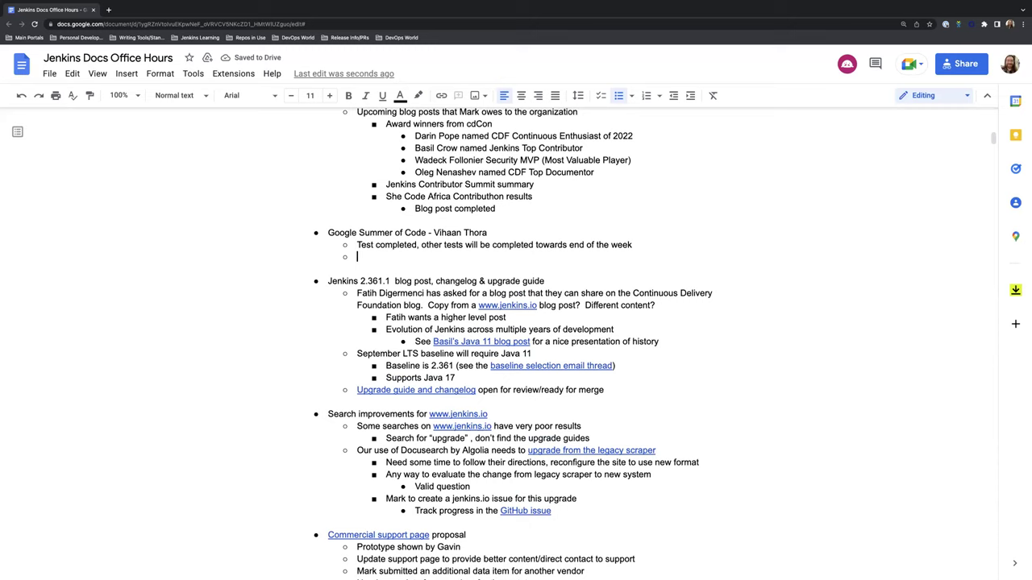
text(Clean up ma)
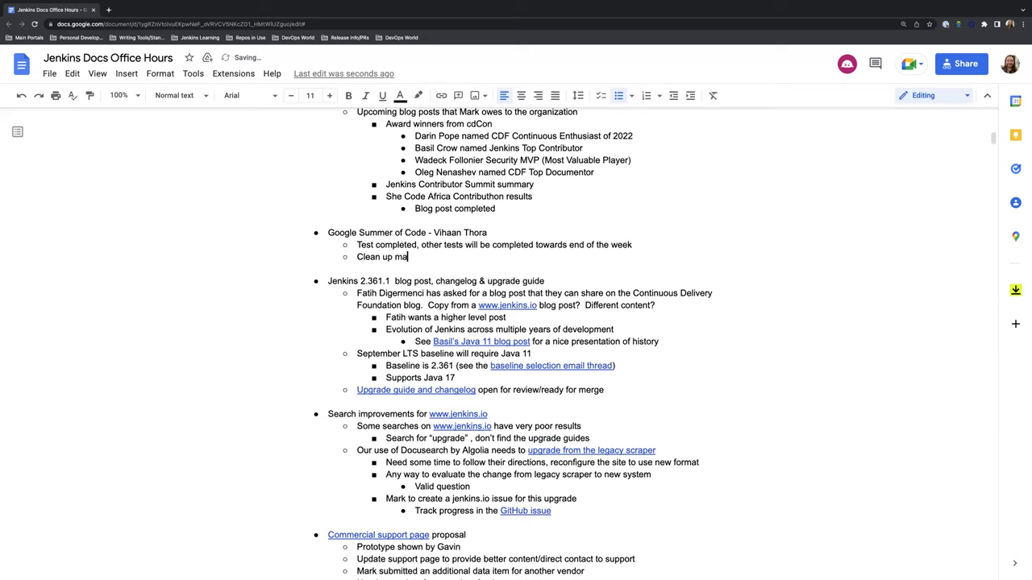
text(y adjust content)
key(Return)
text(Examples of )
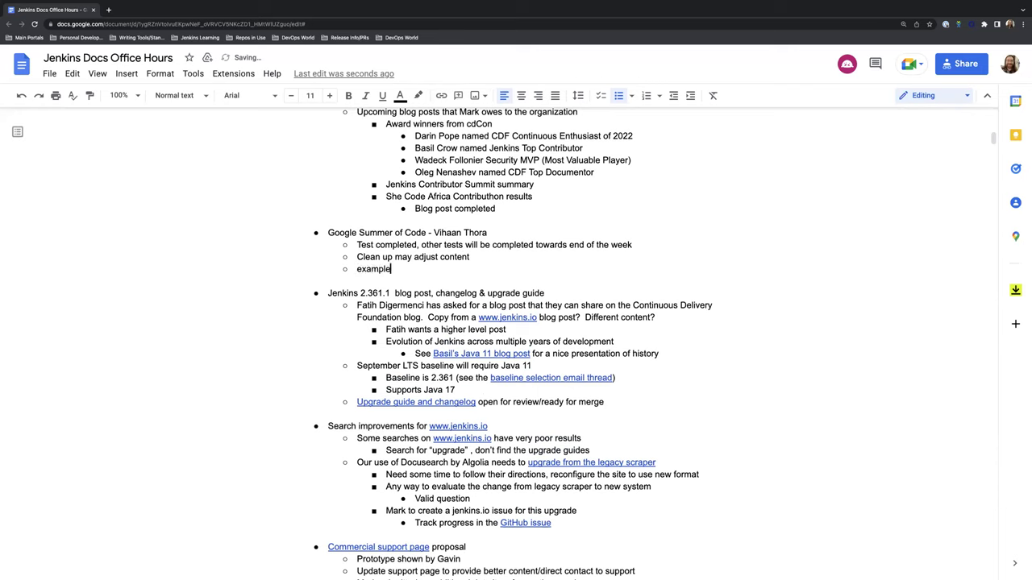
text(plugin usage)
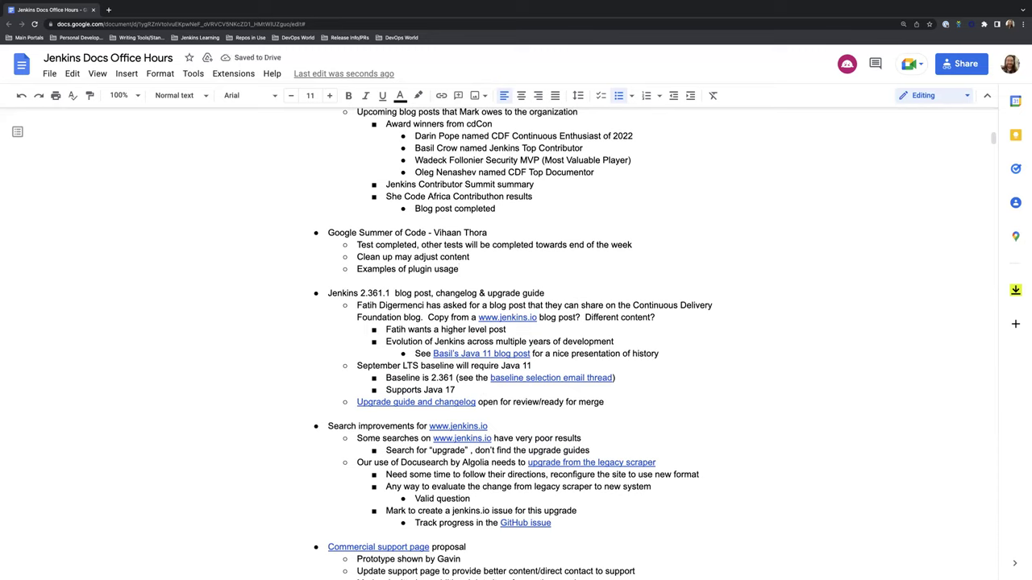
text( for)
key(BackSpace)
key(BackSpace)
key(BackSpace)
key(BackSpace)
key(BackSpace)
- Add the sub-item "Research on getting plugin name to appear in place" to the Google Summer of Code notes
key(Return)
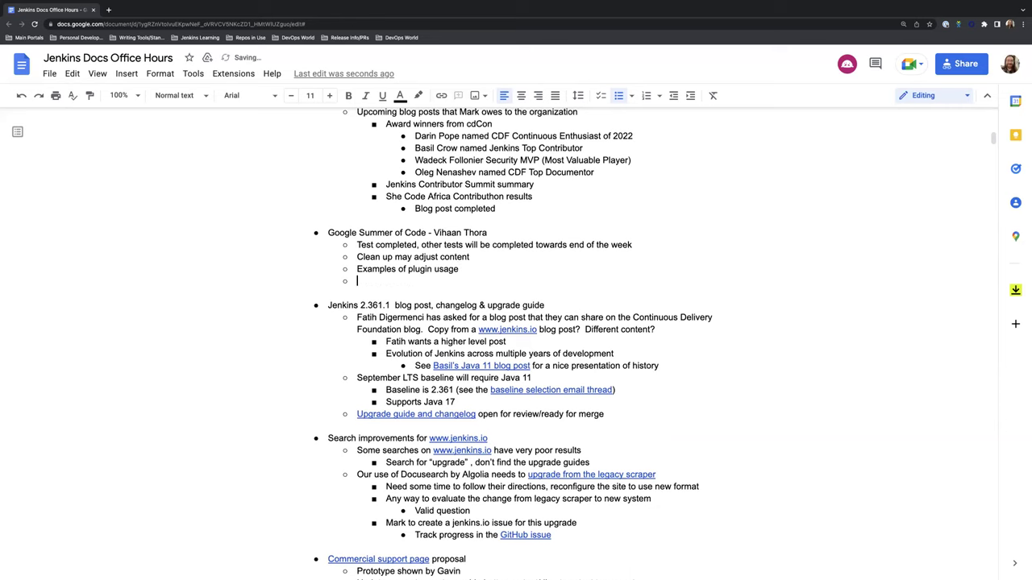
text(Research on getting )
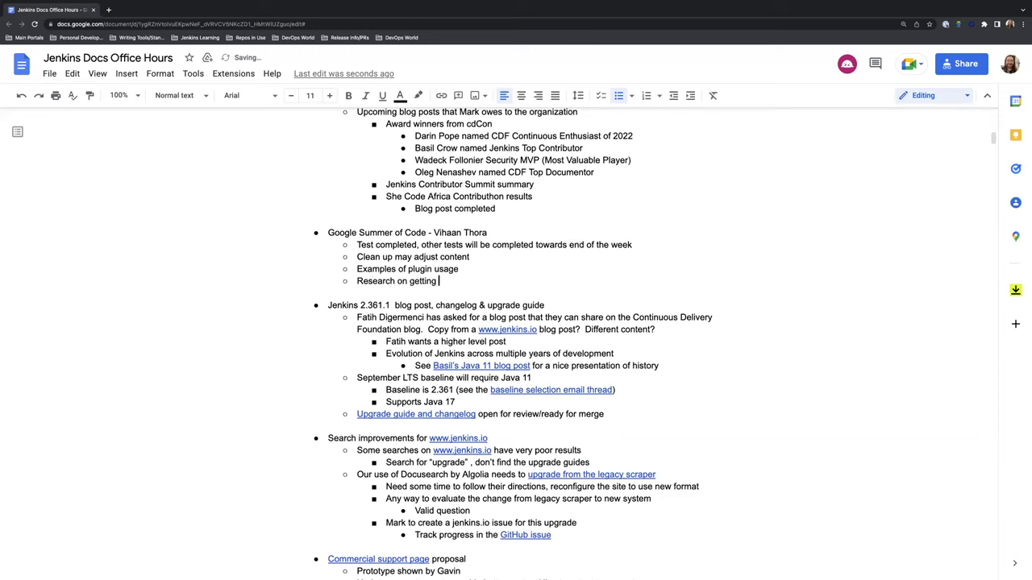
text(plugin name to appear in )
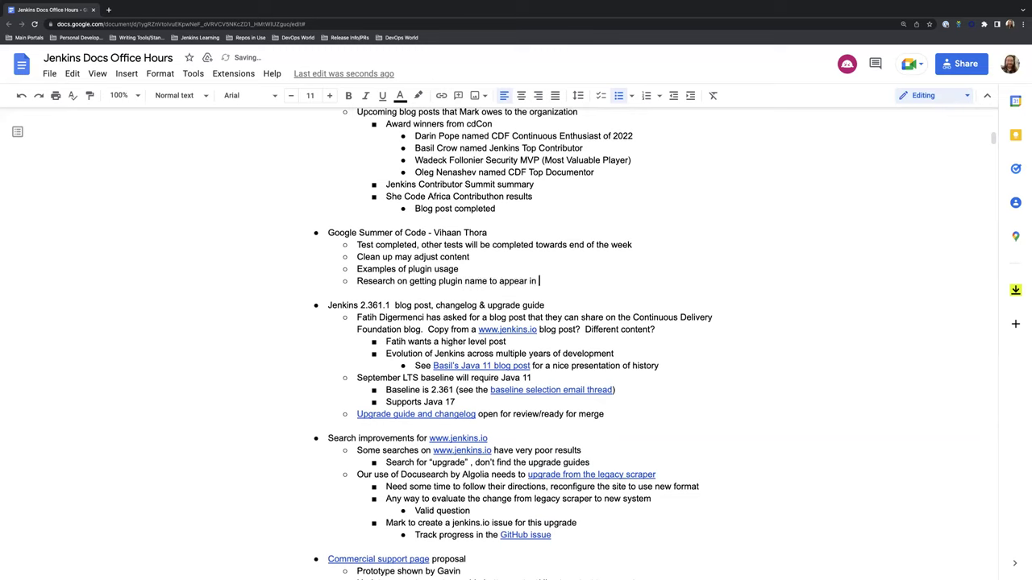
text(correct)
key(BackSpace)
key(BackSpace)
key(BackSpace)
key(BackSpace)
key(BackSpace)
key(BackSpace)
key(BackSpace)
text(places)
key(BackSpace)
key(BackSpace)
key(BackSpace)
key(BackSpace)
text(ace)
- Nest the note "Not a blocker for GSoC" under the plugin name research item and start an empty item one level up
key(Return)
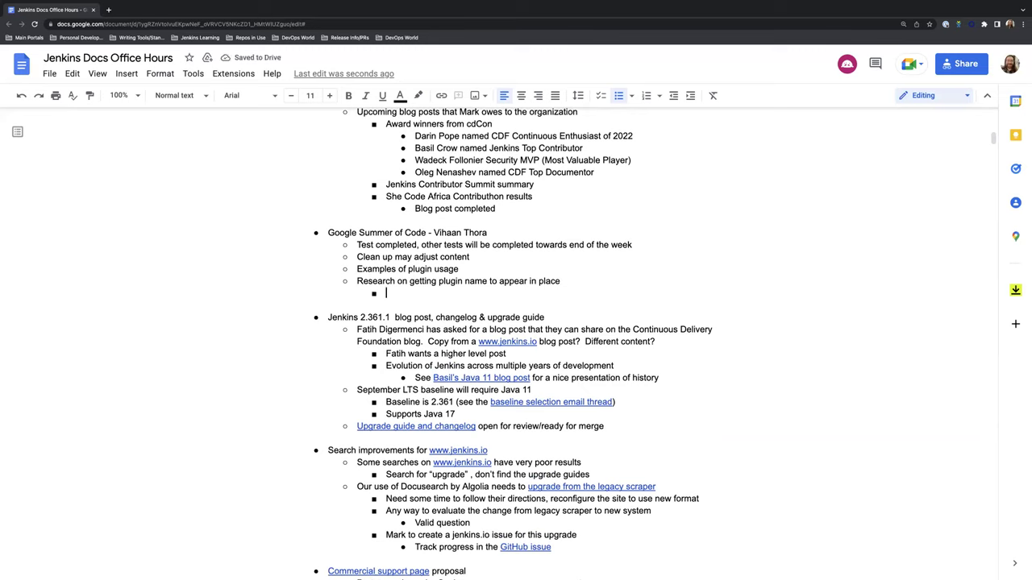
text(Not a blocker for )
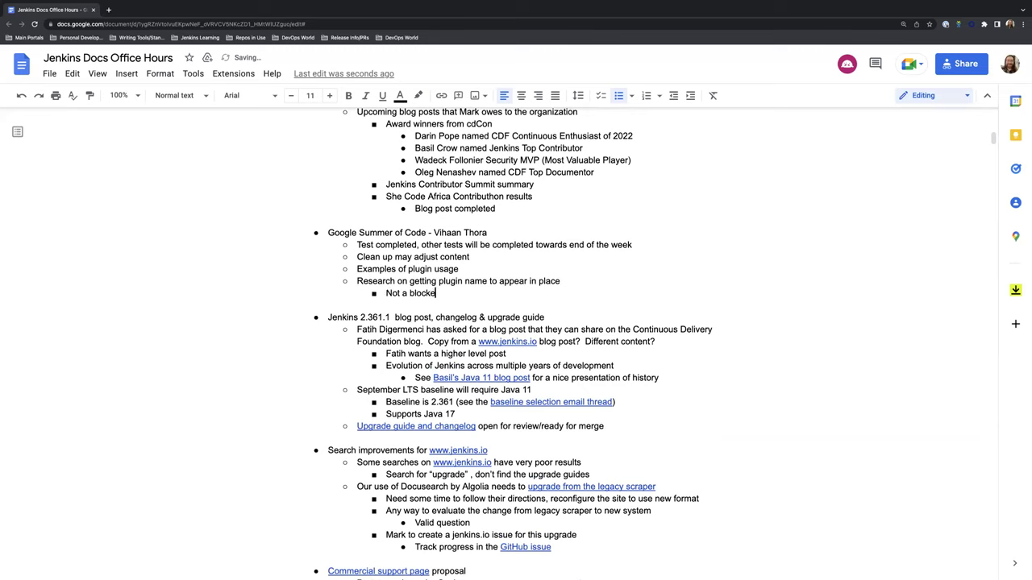
text(GSoC)
key(Return)
key(shift+Tab)
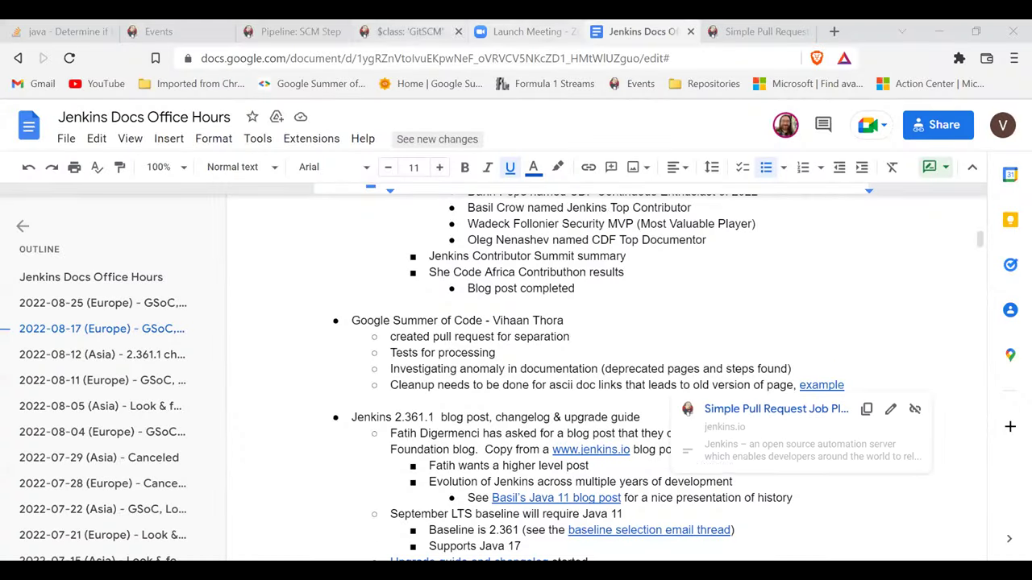
- Switch to the Pipeline: SCM Step documentation page and open the $class: 'MultiSCM' entry in a new browser tab
click(298, 31)
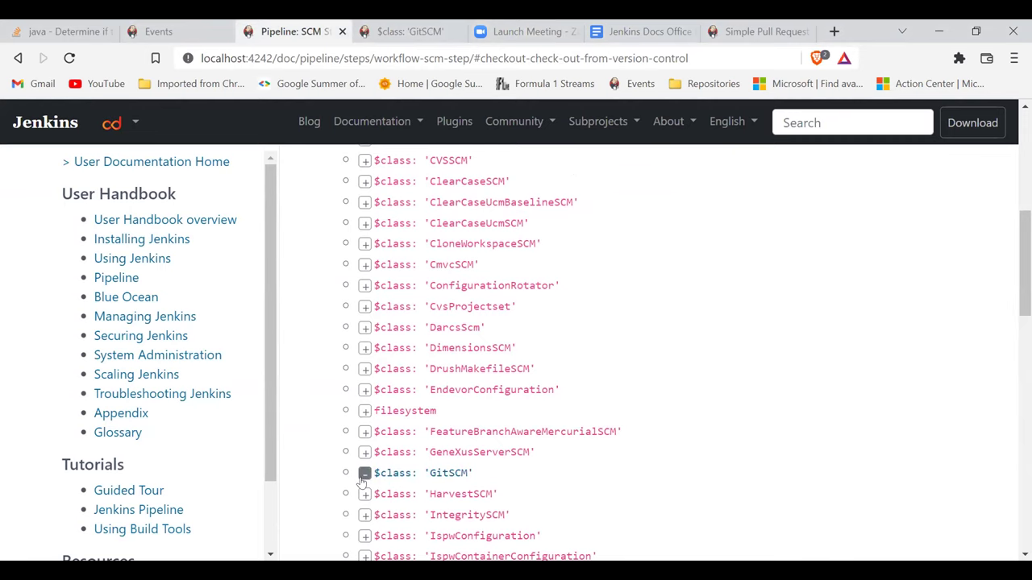
scroll(364, 477, down, 3)
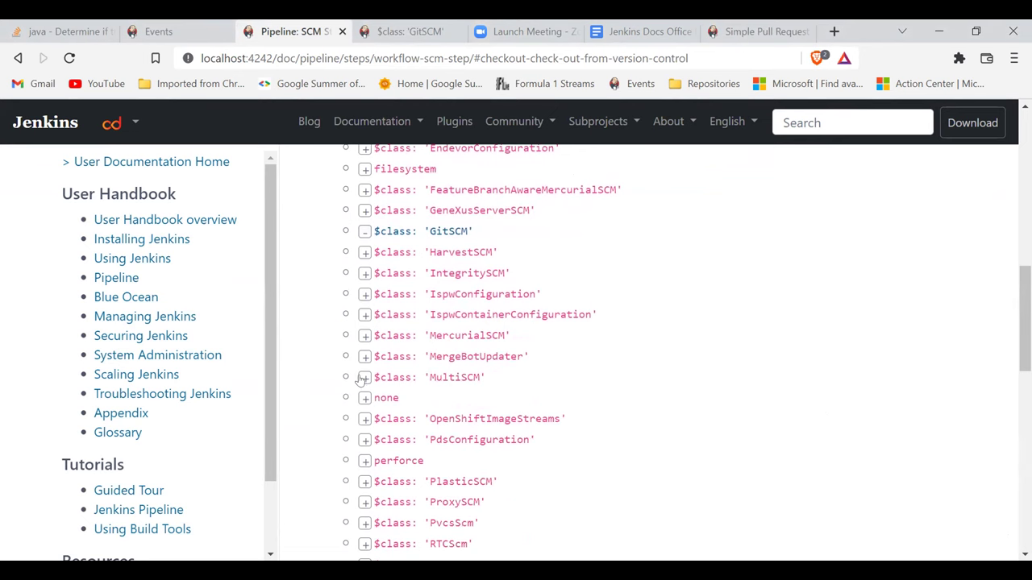
click(392, 382)
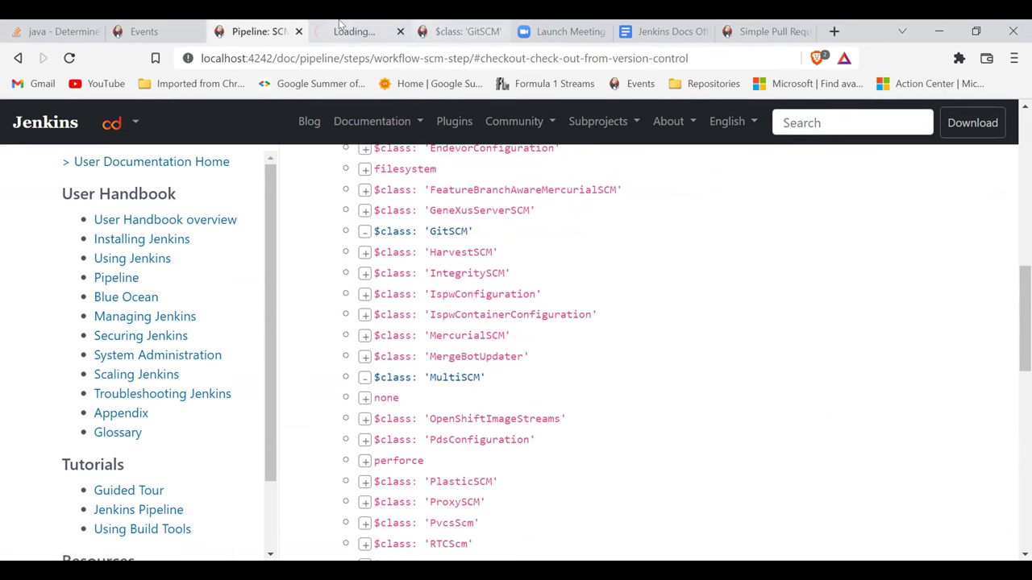
- Examine the nested scmList choices on the $class: 'MultiSCM' parameter page
scroll(487, 341, down, 2)
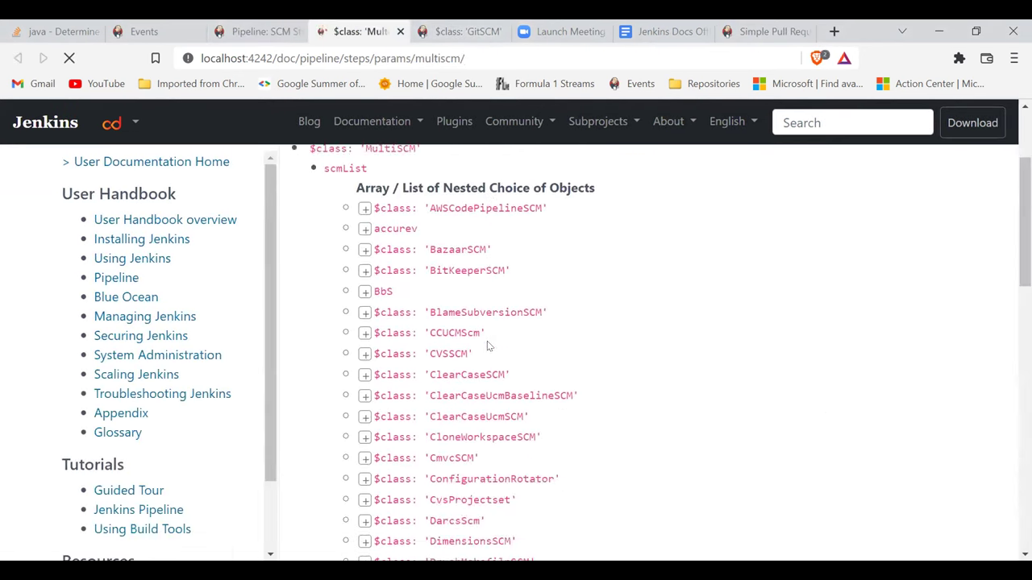
scroll(376, 336, down, 3)
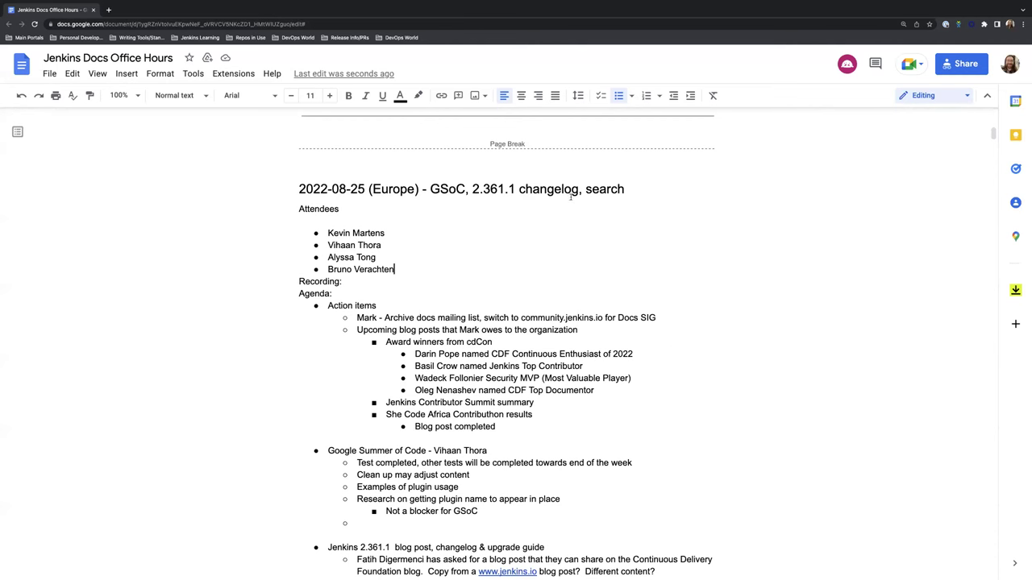
- In the meeting notes document, append "- experimental" to the "Examples of plugin usage" item under Google Summer of Code
scroll(571, 197, down, 1)
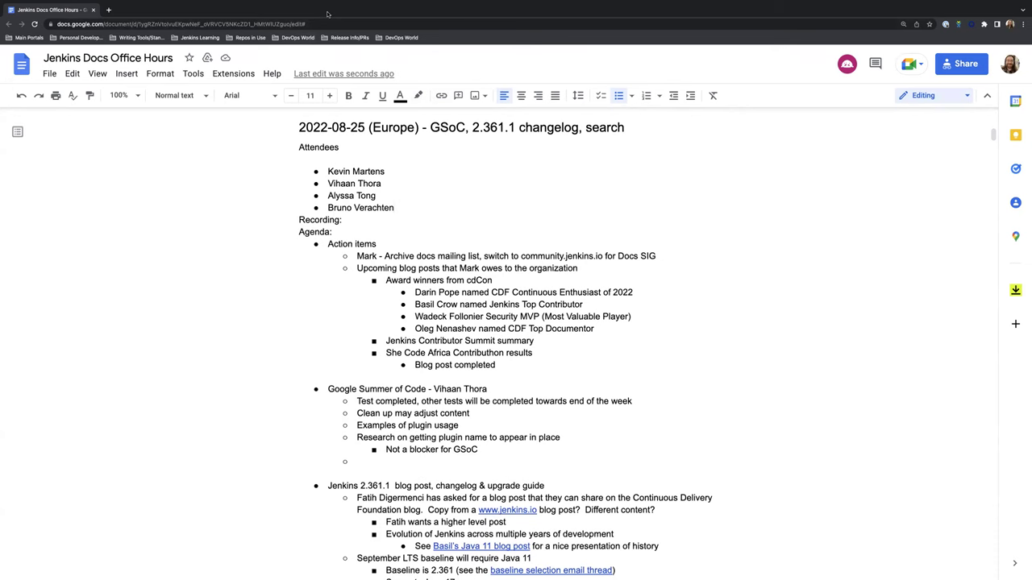
scroll(318, 9, down, 1)
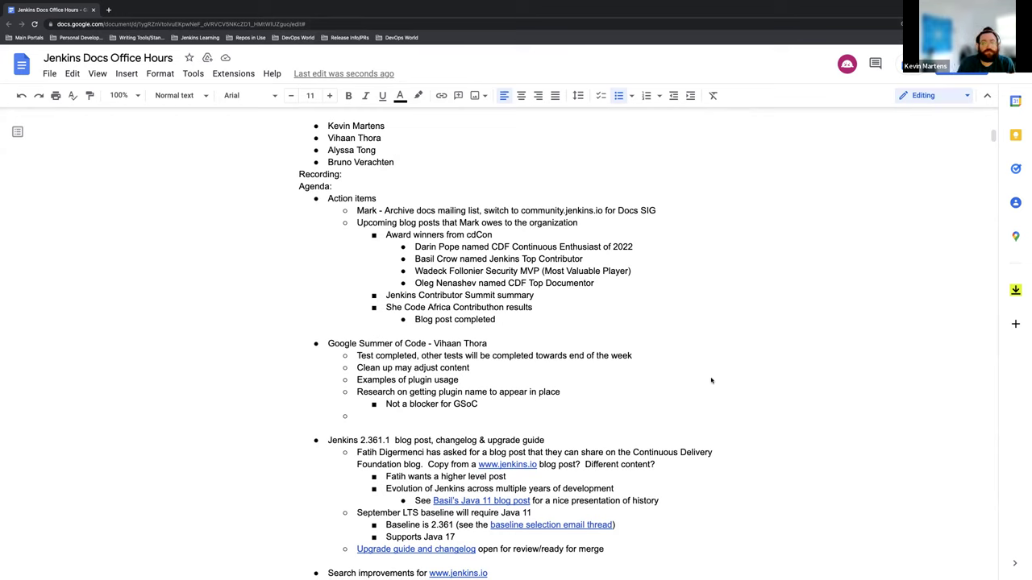
click(464, 383)
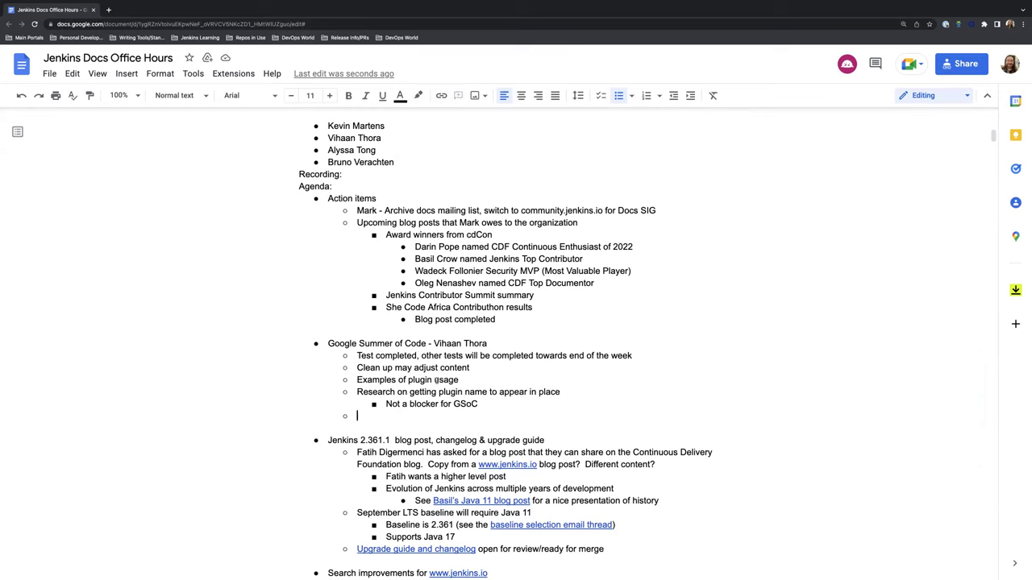
double_click(468, 381)
click(464, 380)
text(- experimental)
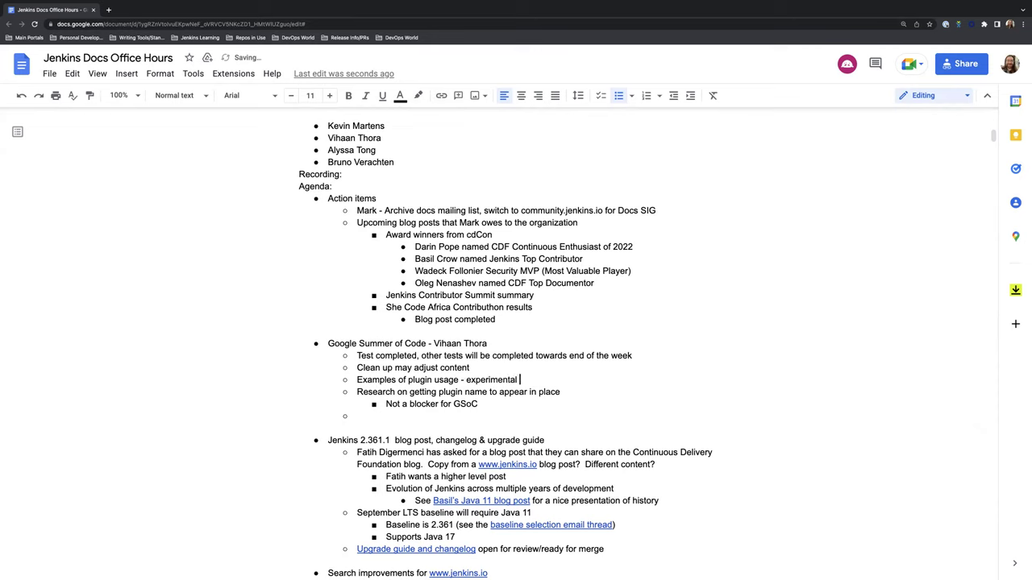
- Capitalize the first letter of "experimental" in the plugin usage examples item
key(Left)
key(Left)
key(Left)
key(Left)
key(Left)
key(Left)
key(Left)
key(Left)
key(Left)
key(Left)
key(Left)
key(Left)
key(BackSpace)
text(E)
- Complete the plugin usage examples item by adding "specifically" after "Experimental"
click(546, 376)
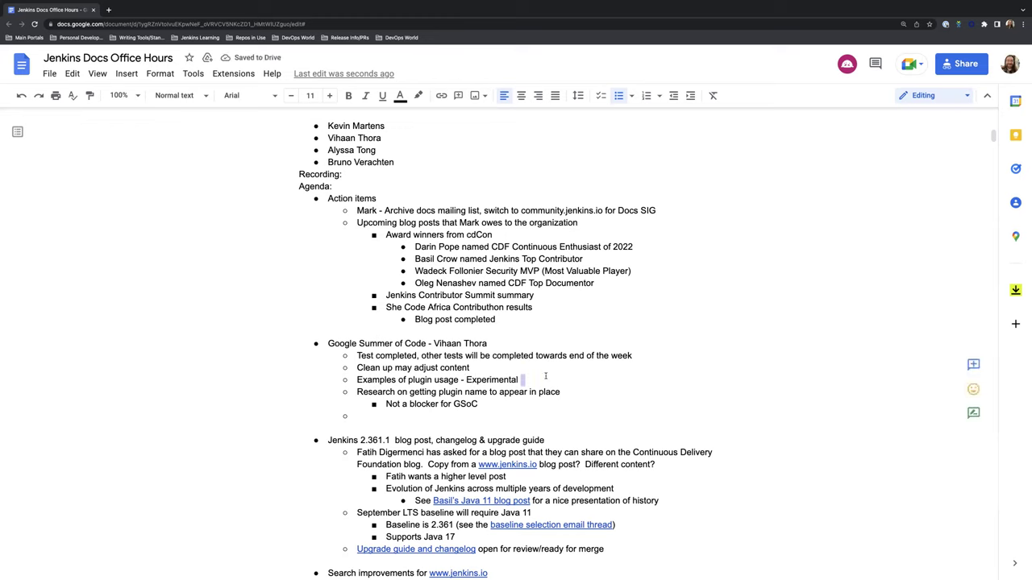
text(spo)
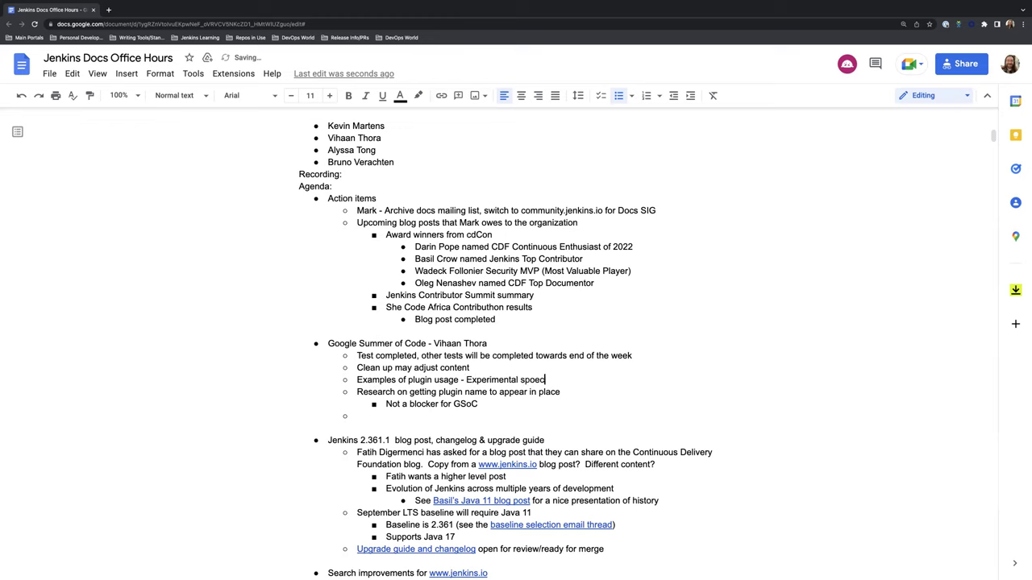
key(BackSpace)
text(ecifically)
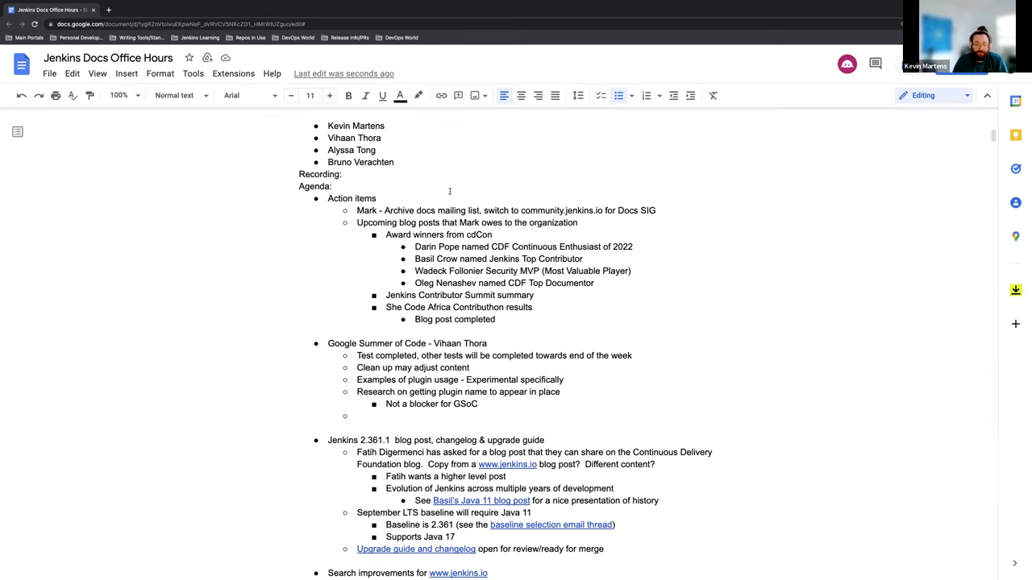
- Review the 2022-08-25 agenda from the Jenkins 2.361.1 changelog topic through search improvements, commercial support, Blue Ocean and Hacktoberfest contributions
scroll(443, 189, down, 3)
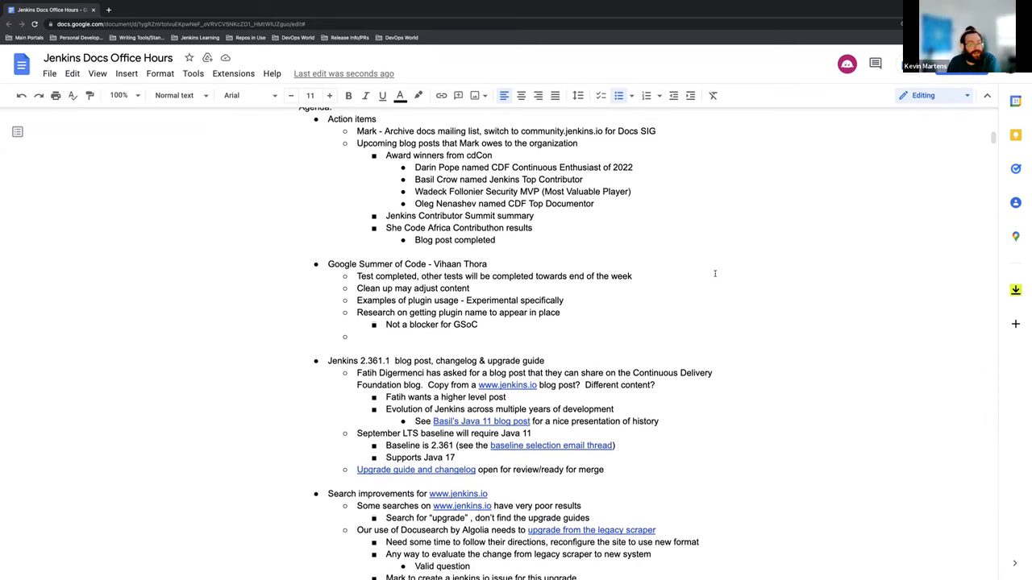
scroll(714, 273, down, 4)
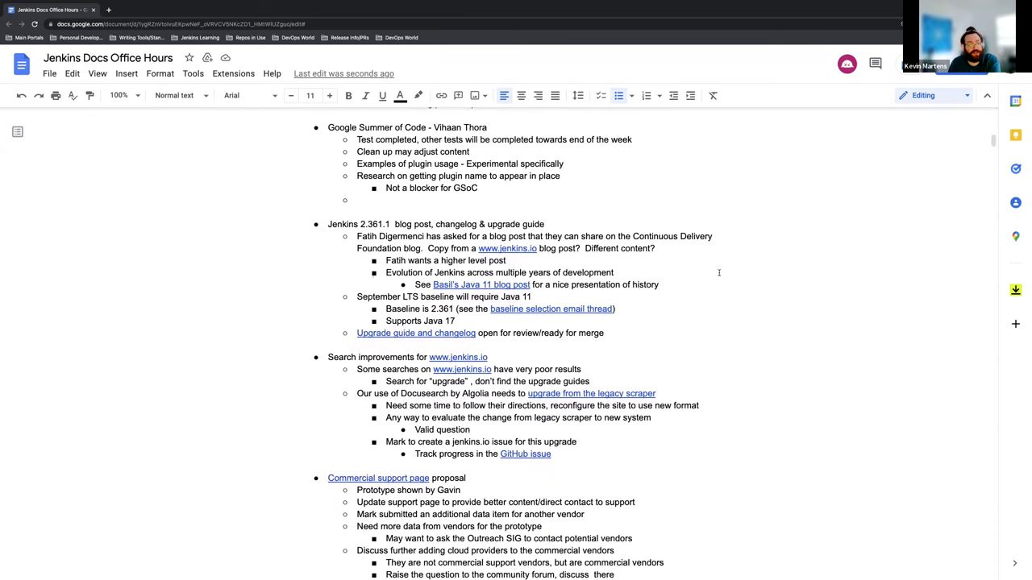
scroll(714, 283, down, 1)
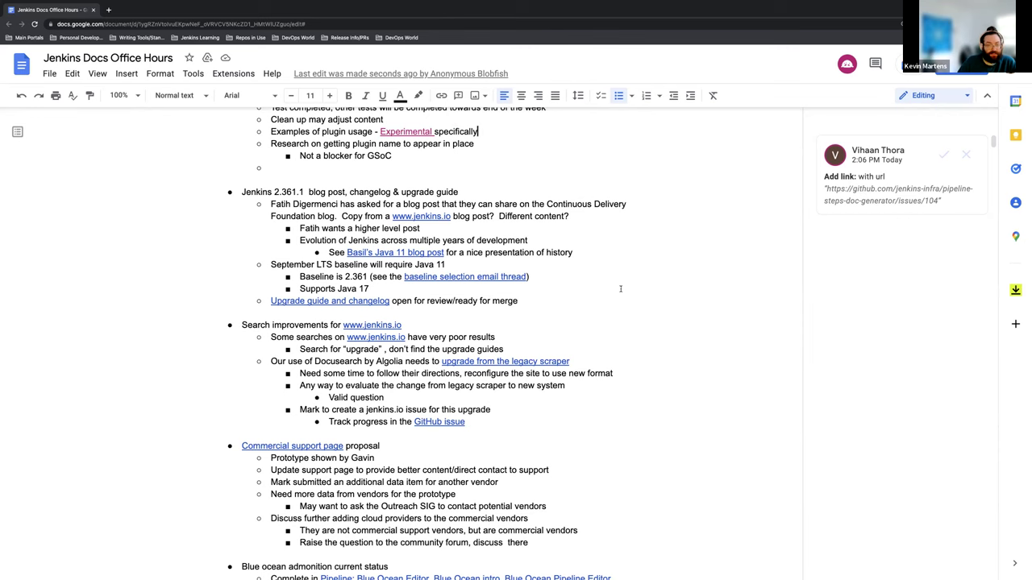
scroll(569, 304, down, 1)
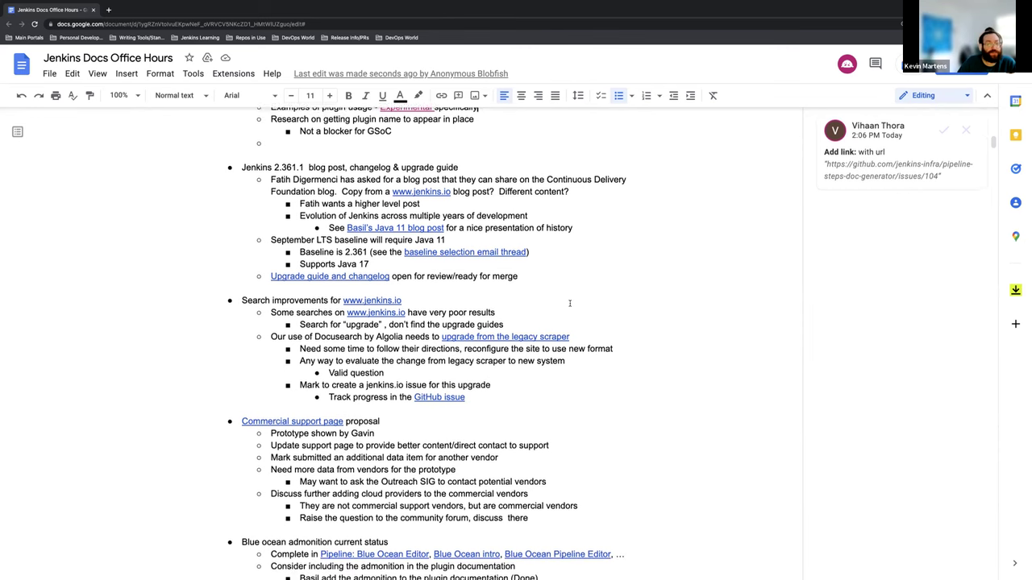
scroll(573, 300, down, 3)
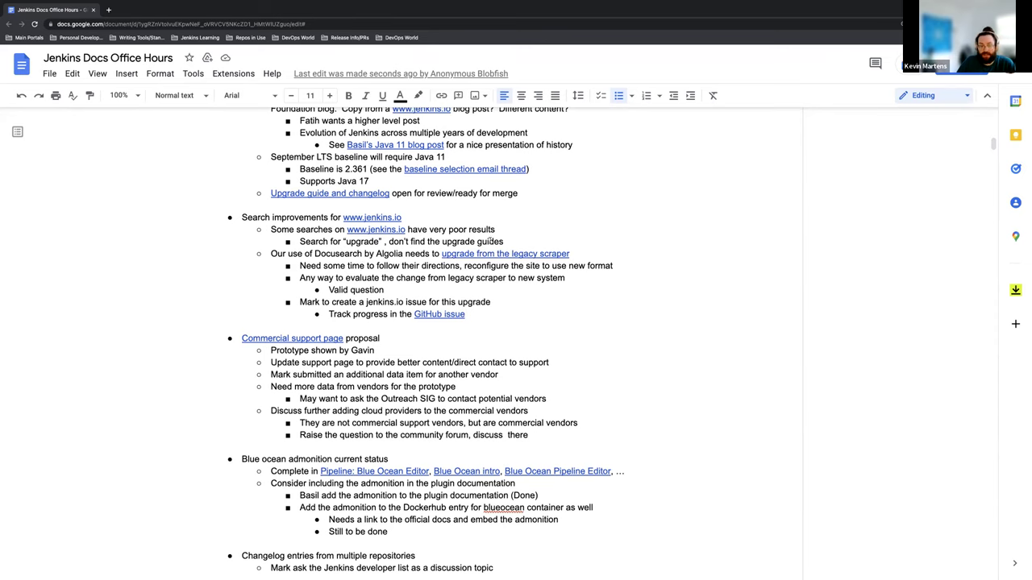
scroll(421, 338, down, 3)
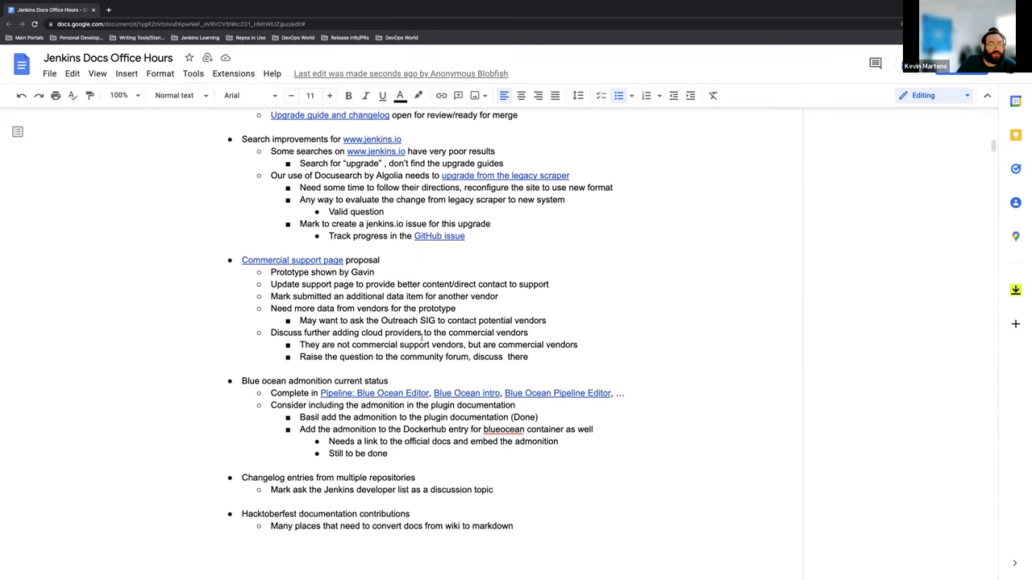
scroll(365, 245, down, 1)
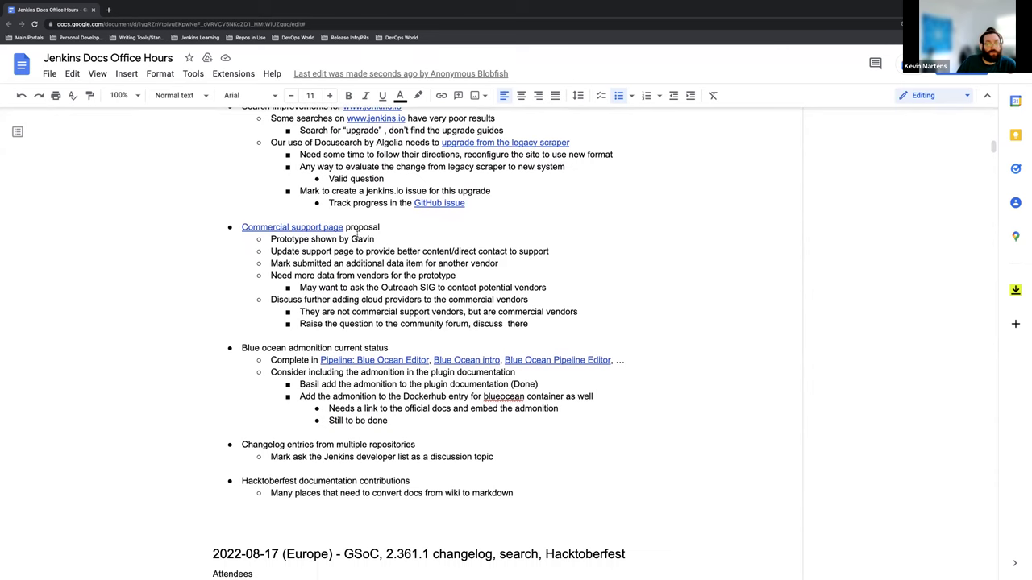
scroll(356, 232, down, 1)
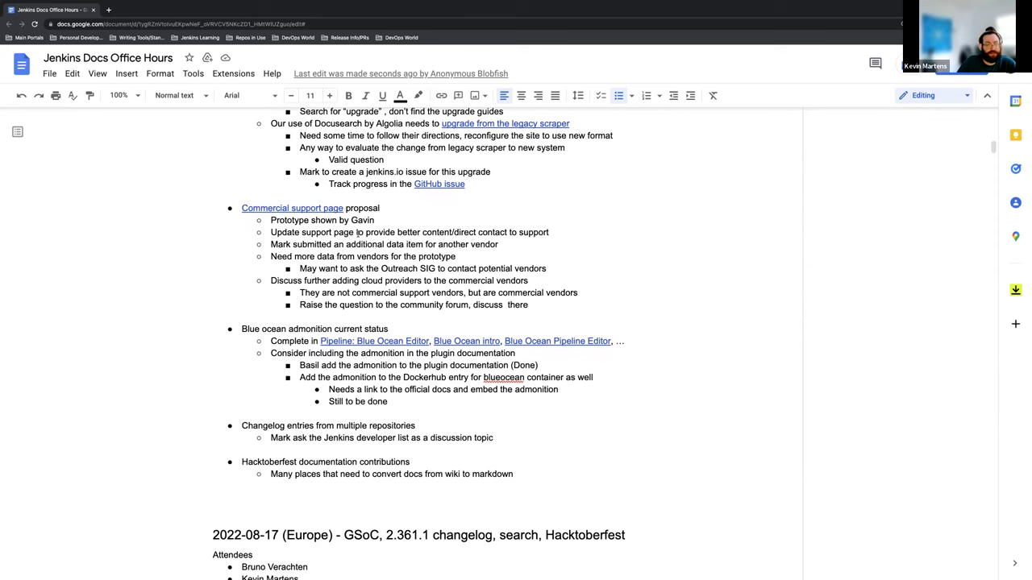
scroll(368, 257, down, 1)
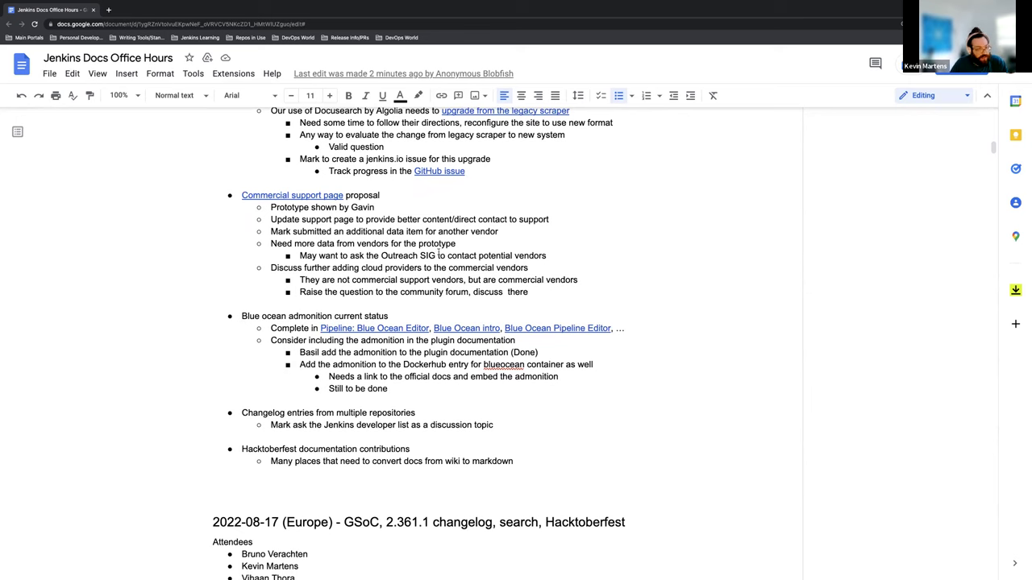
scroll(439, 250, down, 1)
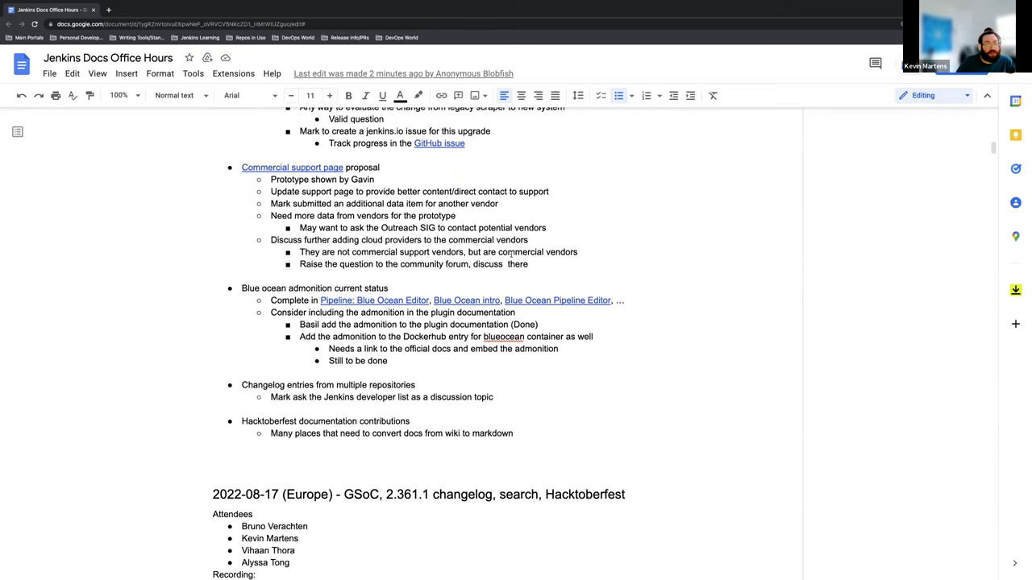
scroll(484, 252, down, 1)
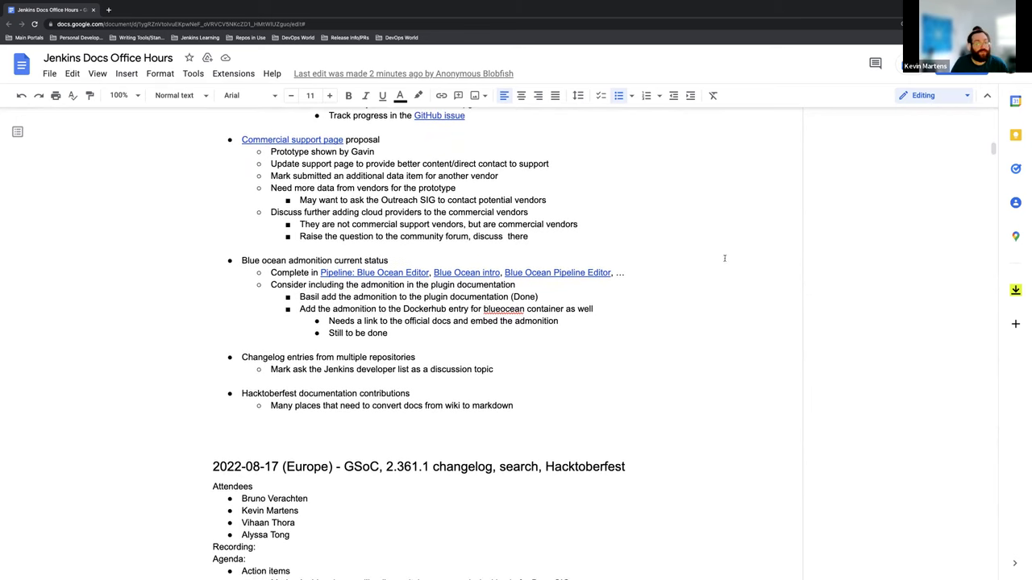
scroll(504, 252, down, 1)
scroll(750, 262, down, 1)
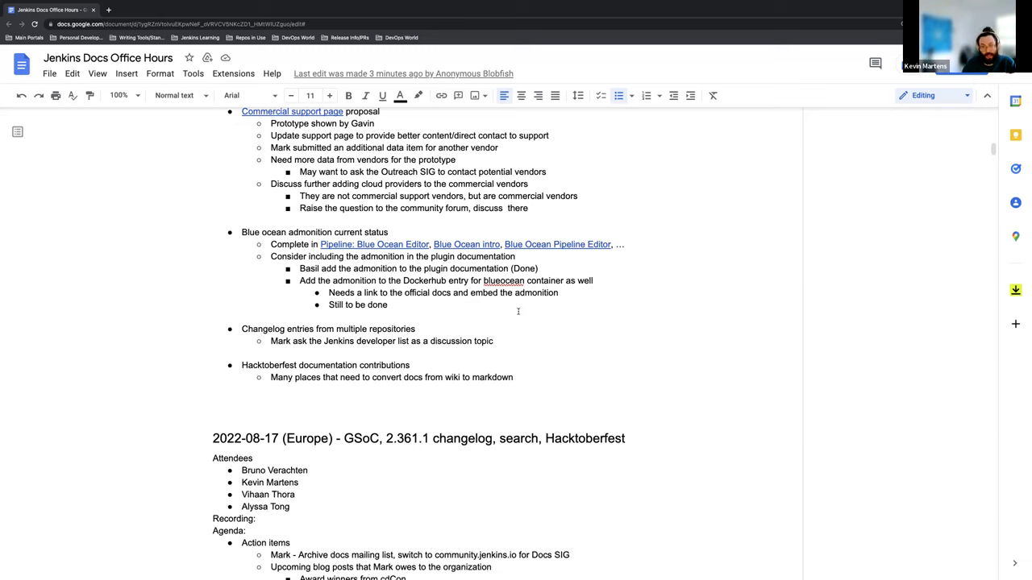
scroll(506, 295, down, 2)
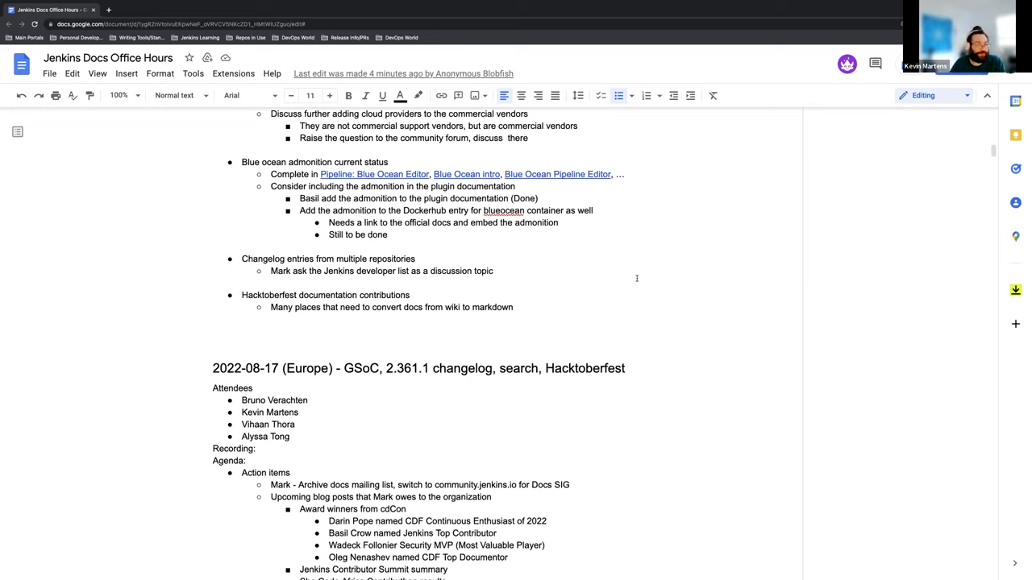
- Return to the 2022-08-25 action items and reread the Google Summer of Code, Jenkins 2.361.1 and search improvement notes
scroll(572, 215, up, 3)
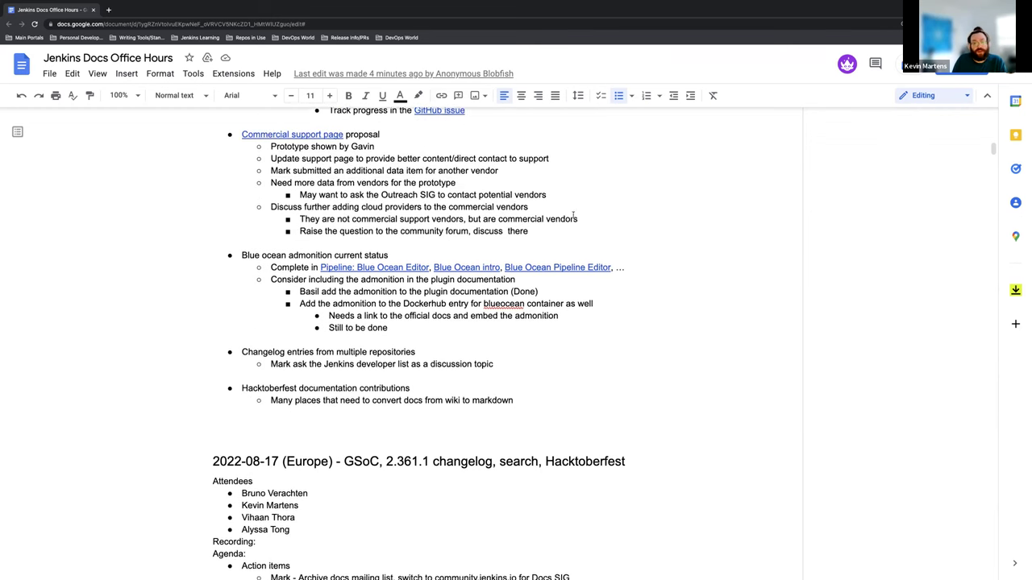
scroll(574, 215, up, 7)
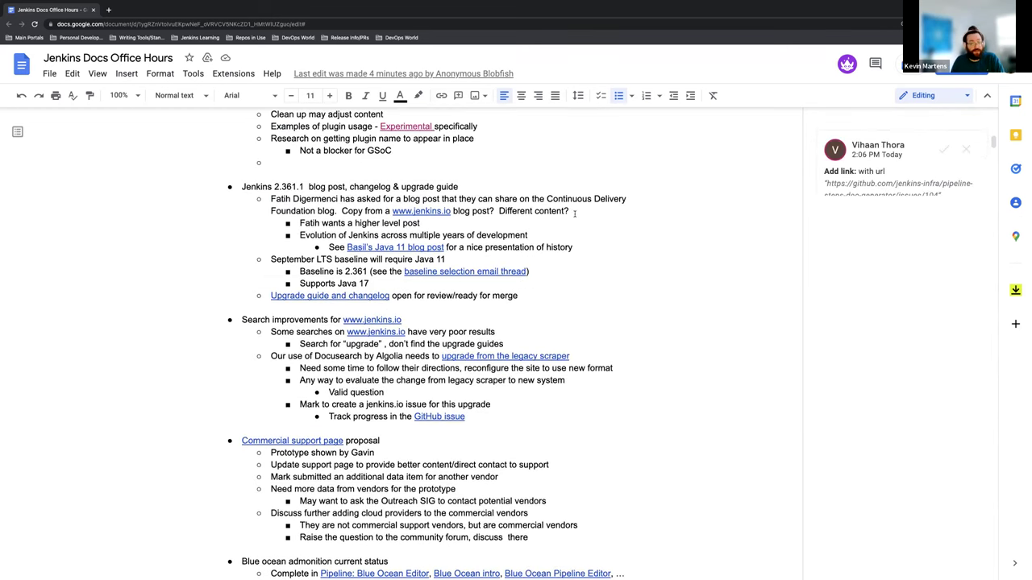
scroll(574, 214, up, 1)
scroll(575, 214, down, 2)
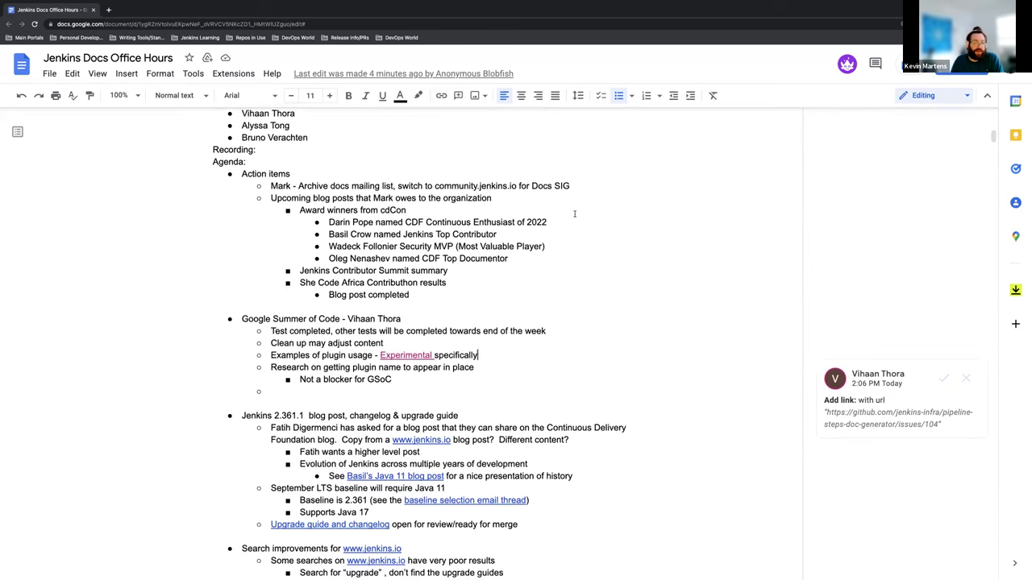
scroll(575, 214, down, 1)
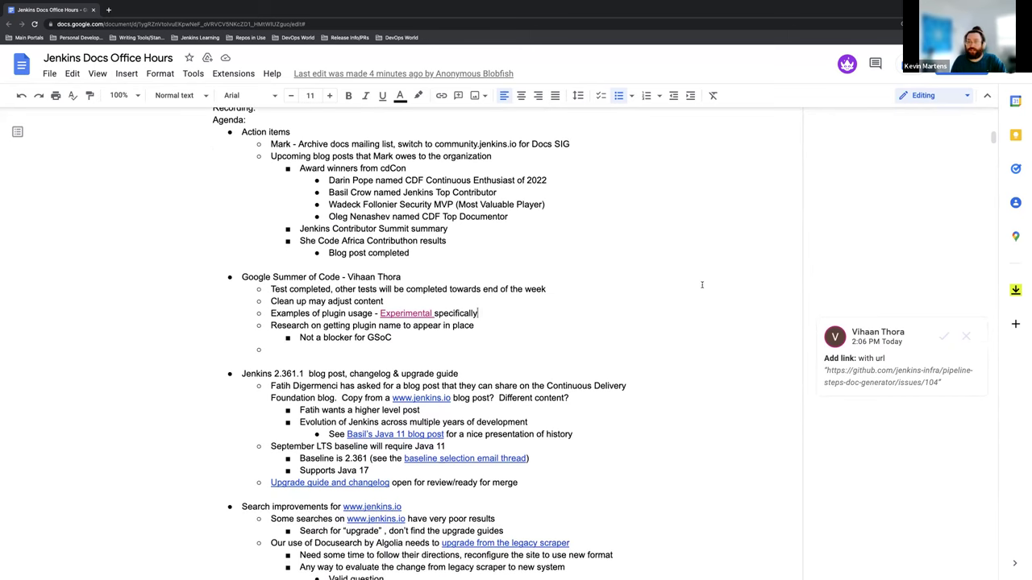
scroll(701, 284, down, 3)
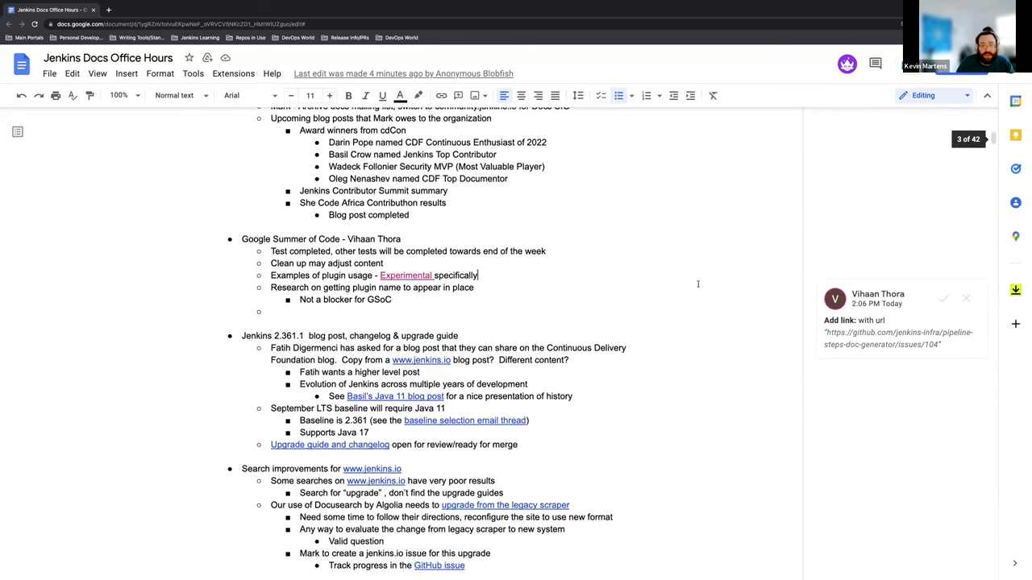
scroll(698, 284, down, 3)
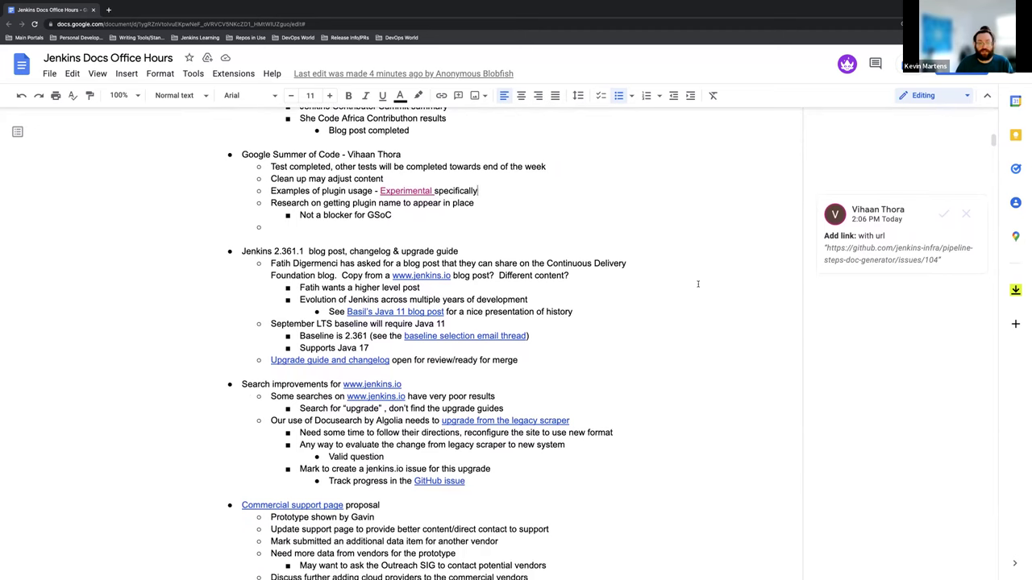
scroll(698, 284, down, 3)
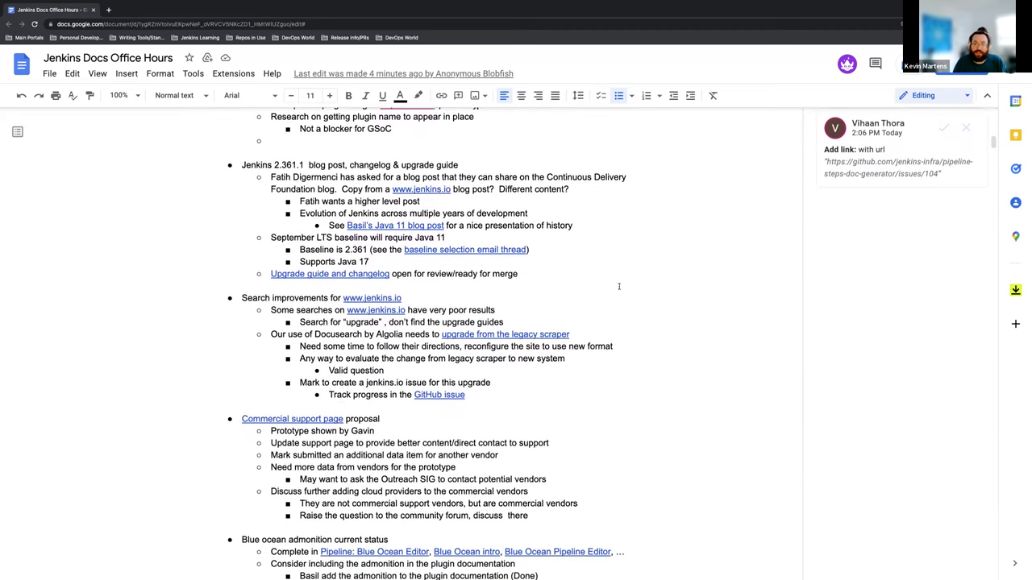
scroll(619, 287, down, 1)
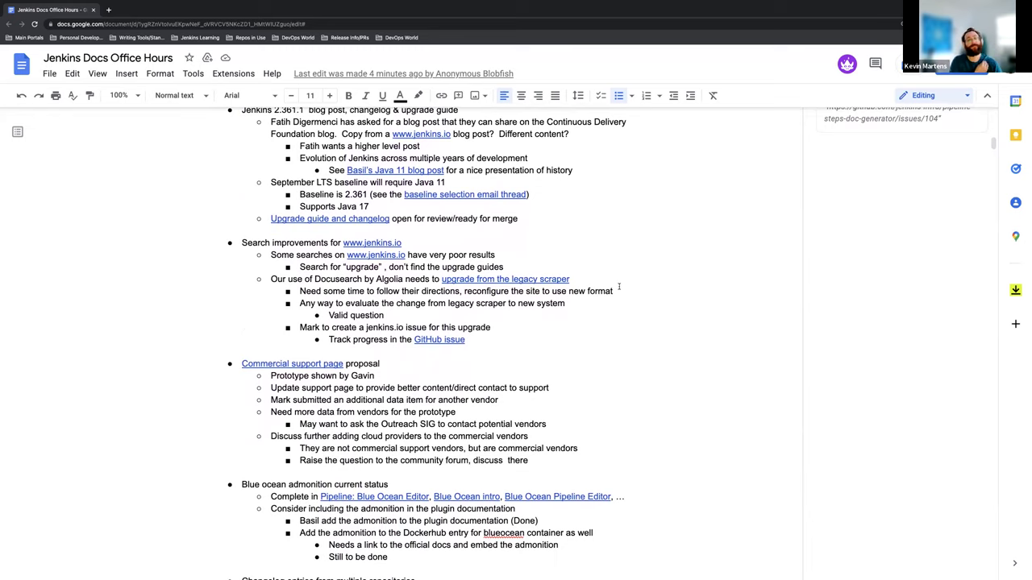